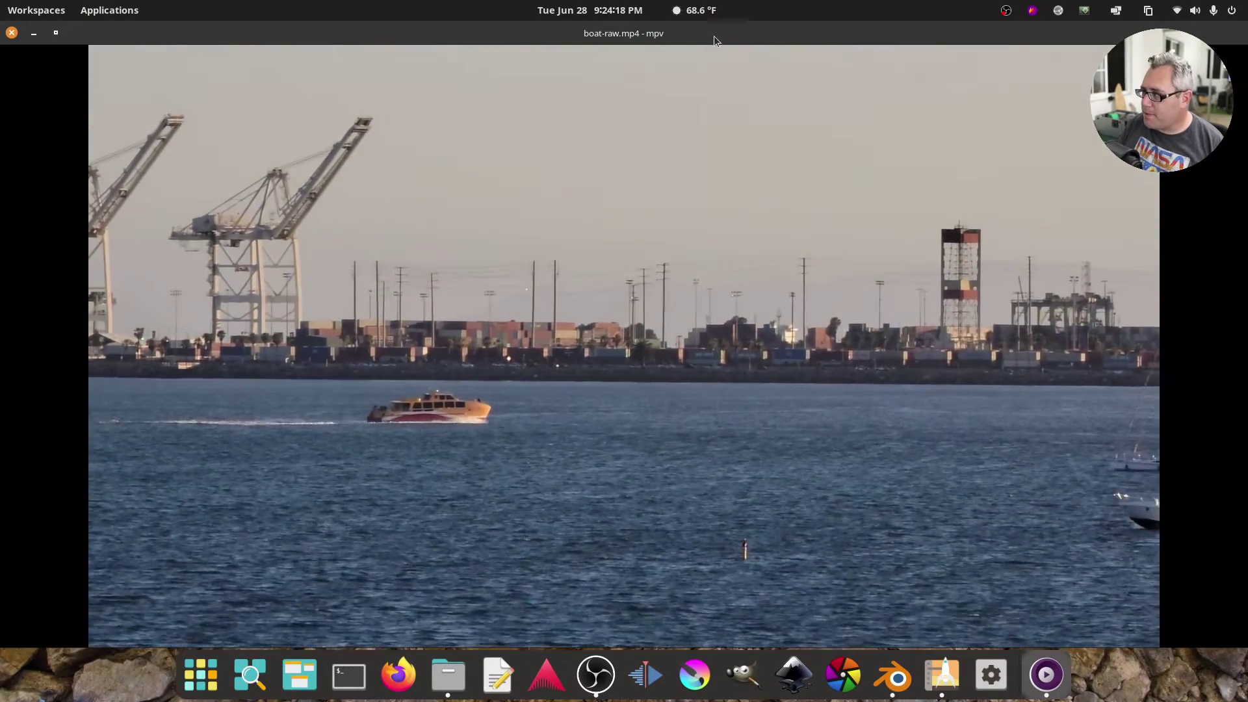
- Shrink the full-screen boat-raw.mp4 mpv playback into a floating window positioned over Blender
{"action": "left_click_drag", "start_coordinate": [713, 36], "coordinate": [687, 74]}
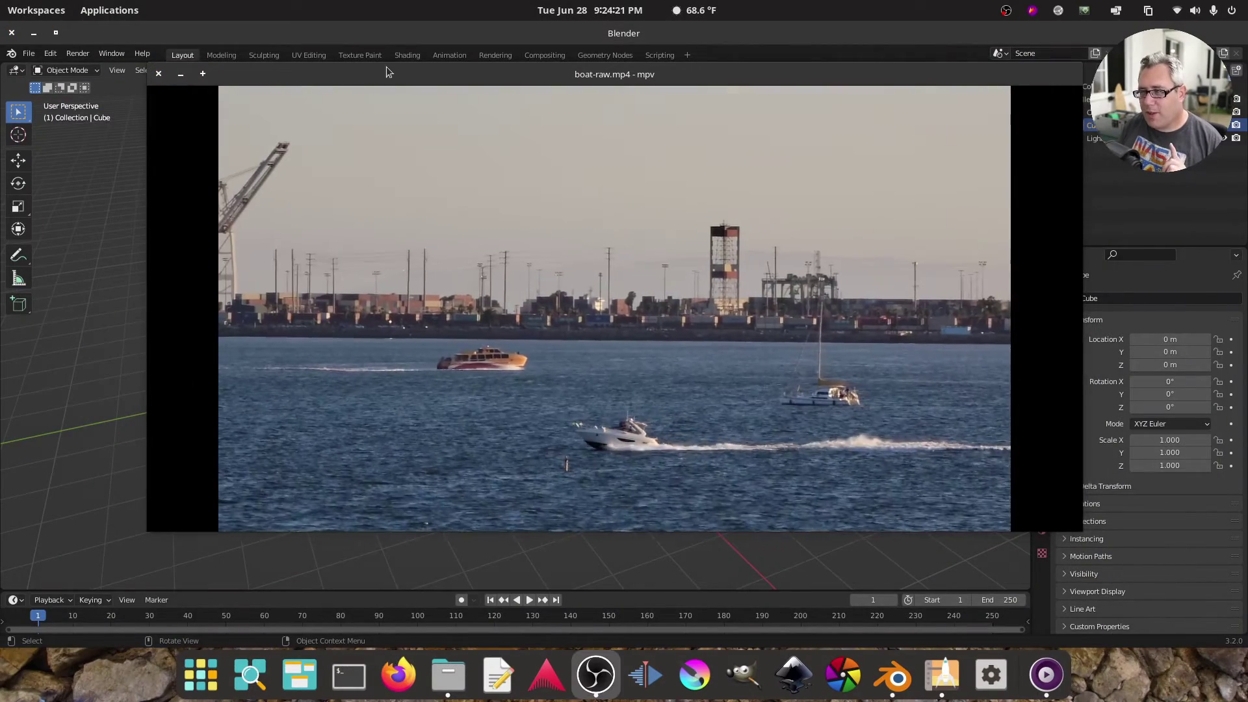
{"action": "left_click_drag", "start_coordinate": [386, 72], "coordinate": [359, 86]}
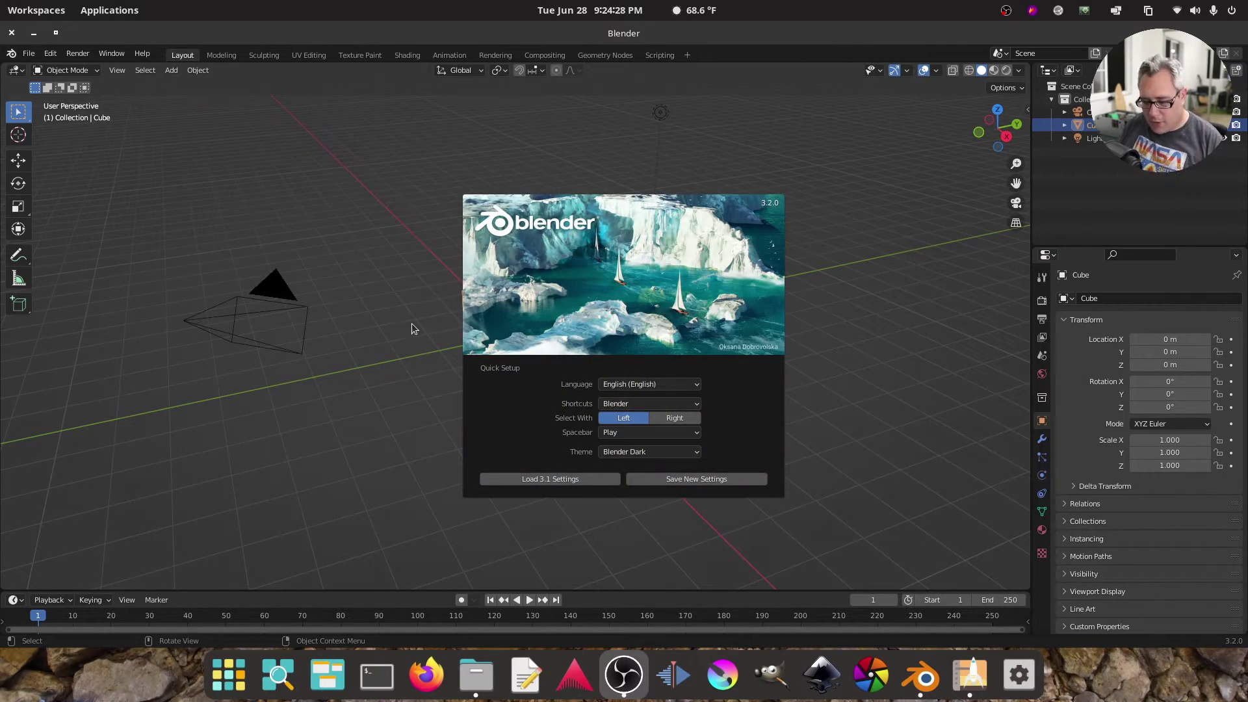
- Close the Blender splash and create a new VFX file in the Motion Tracking workspace
{"action": "left_click", "coordinate": [508, 34]}
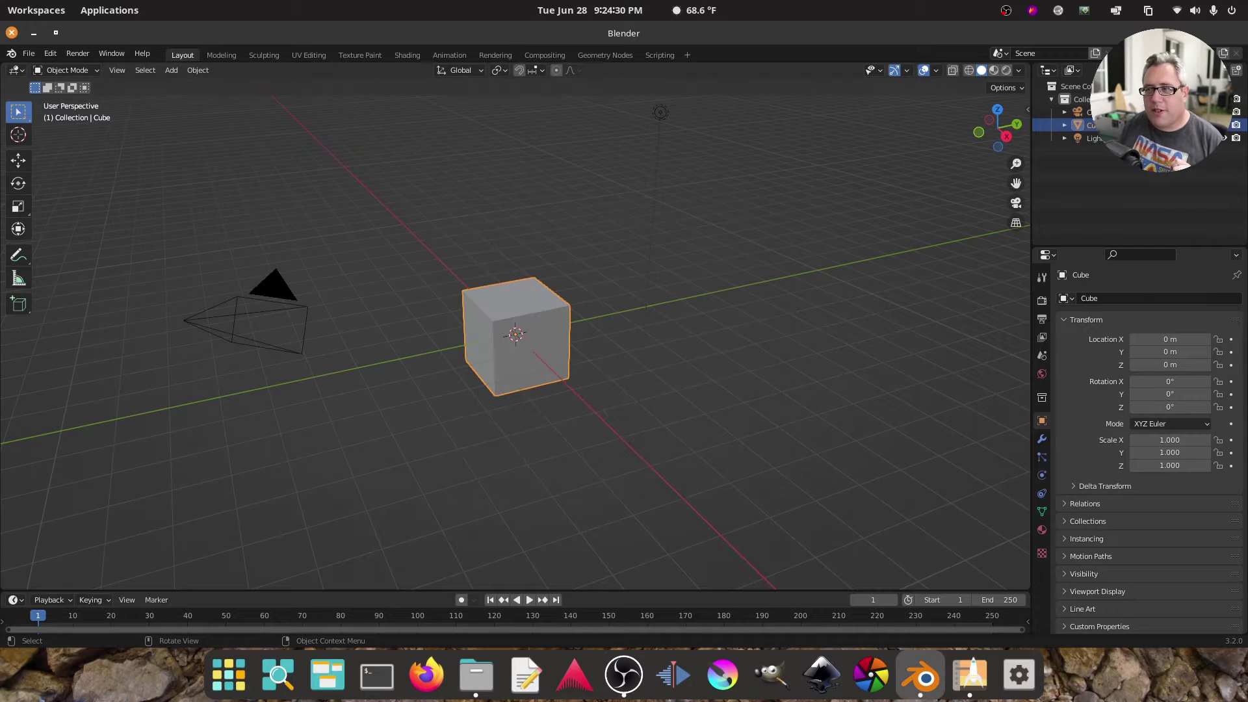
{"action": "left_click", "coordinate": [28, 53]}
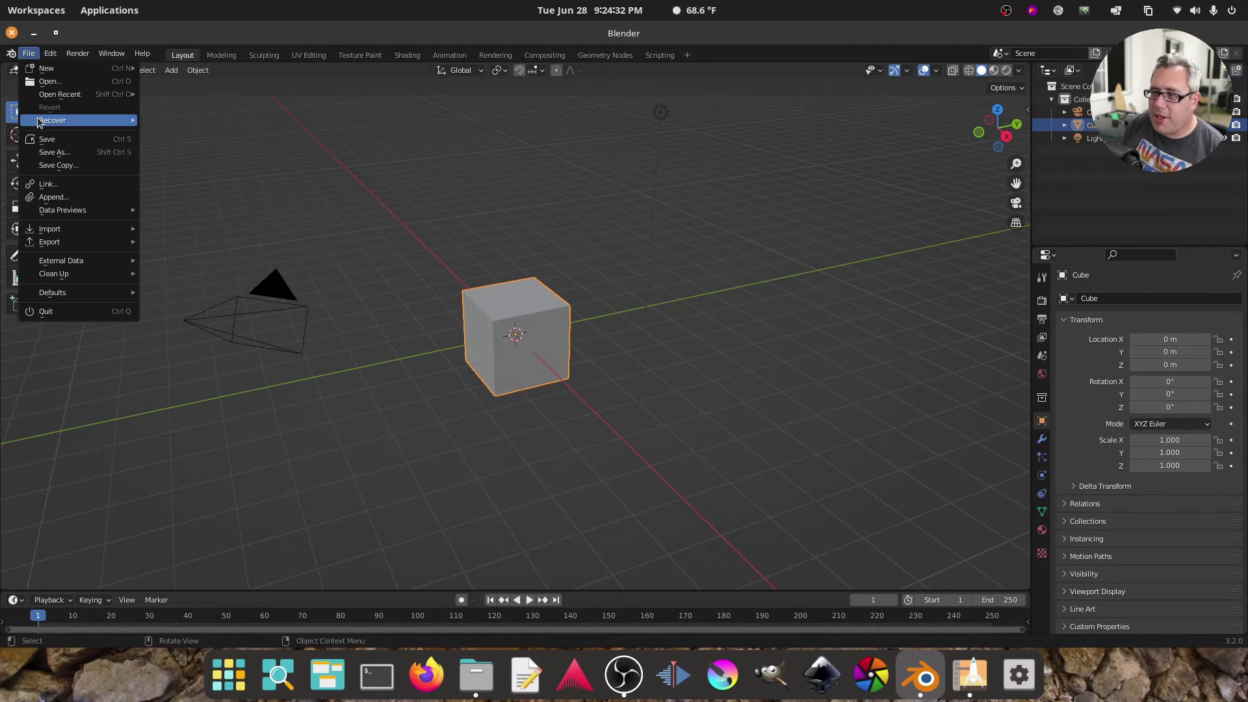
{"action": "mouse_move", "coordinate": [46, 68]}
{"action": "left_click", "coordinate": [172, 107]}
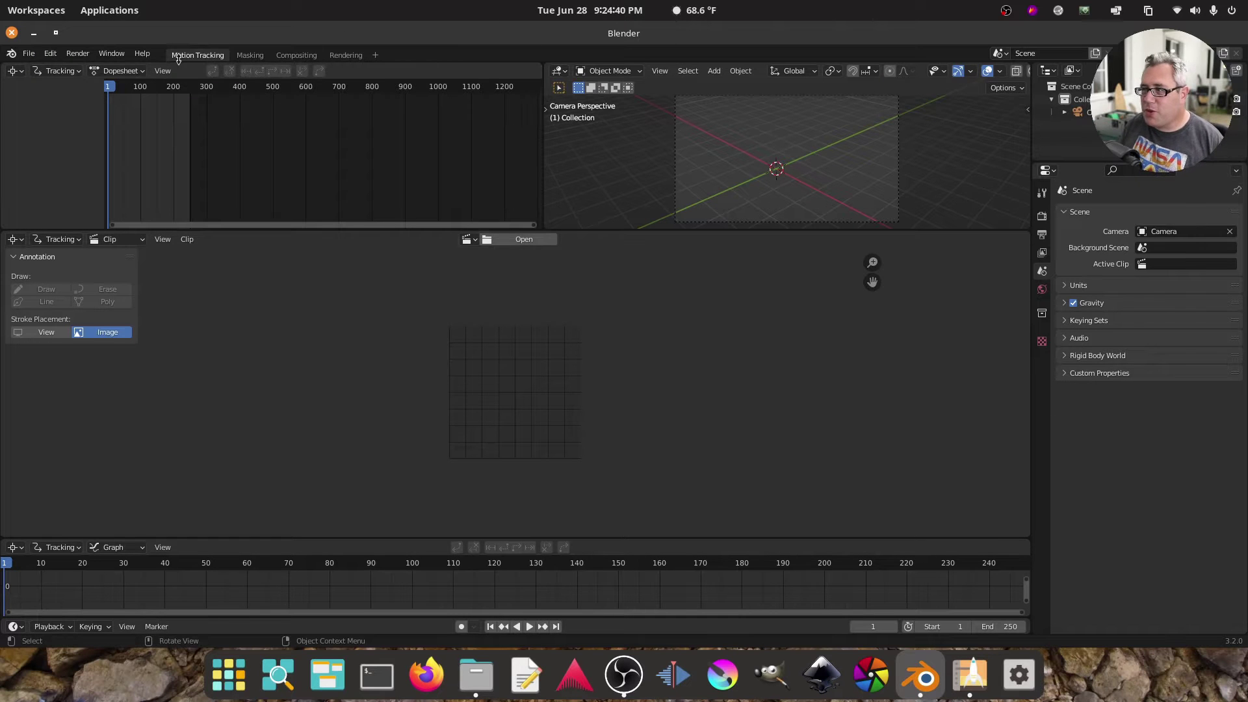
{"action": "left_click", "coordinate": [29, 53]}
{"action": "mouse_move", "coordinate": [119, 70]}
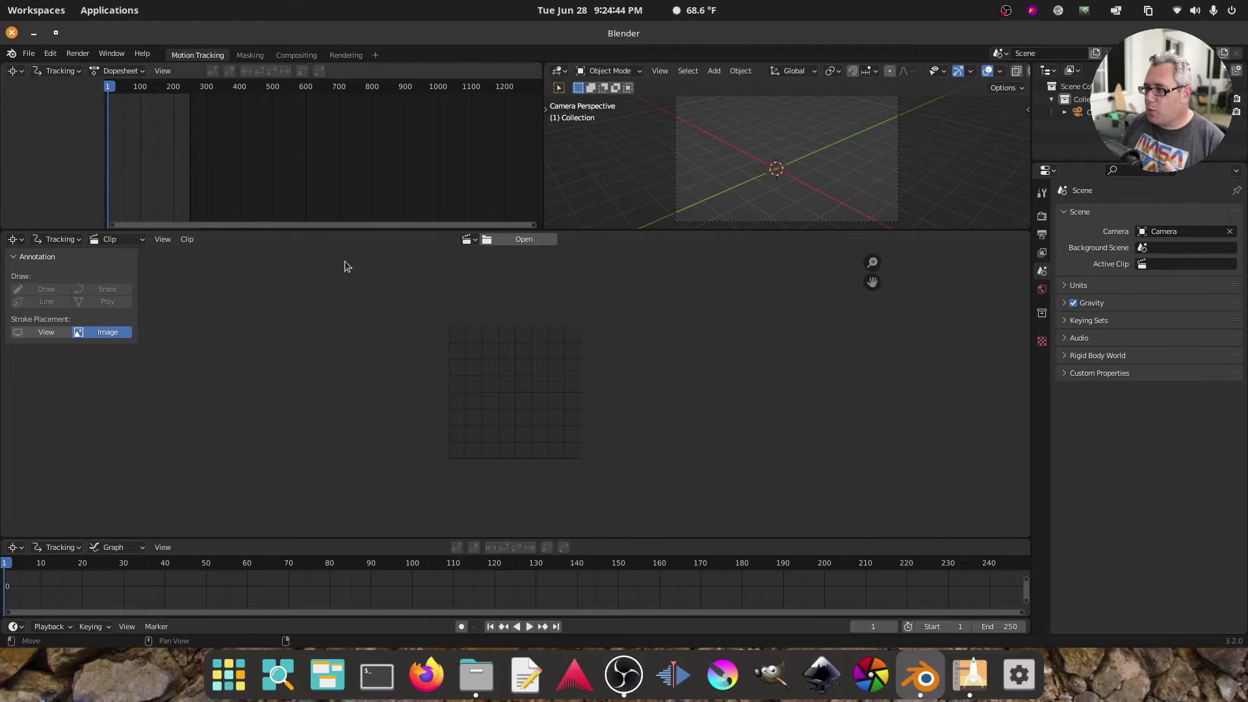
{"action": "key", "text": "alt+Tab"}
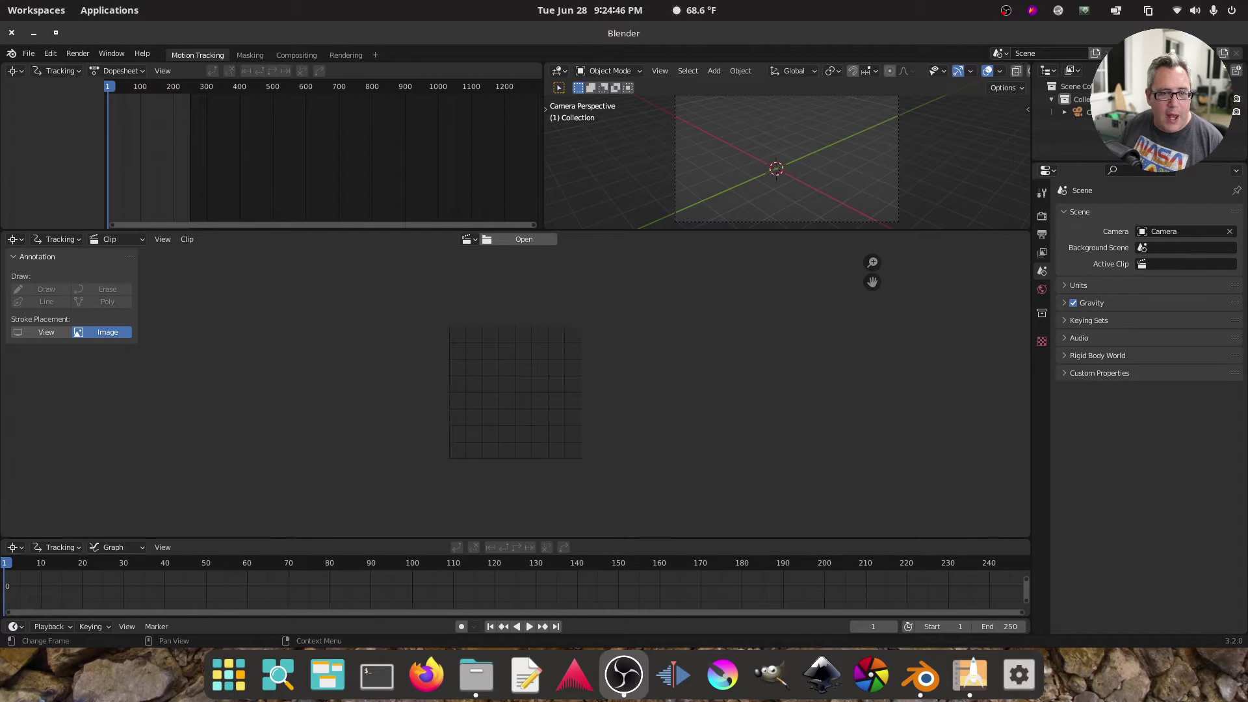
- Load boat-raw.mp4 into the clip editor and set Color Management's View Transform to Standard
{"action": "left_click_drag", "start_coordinate": [55, 351], "coordinate": [517, 369]}
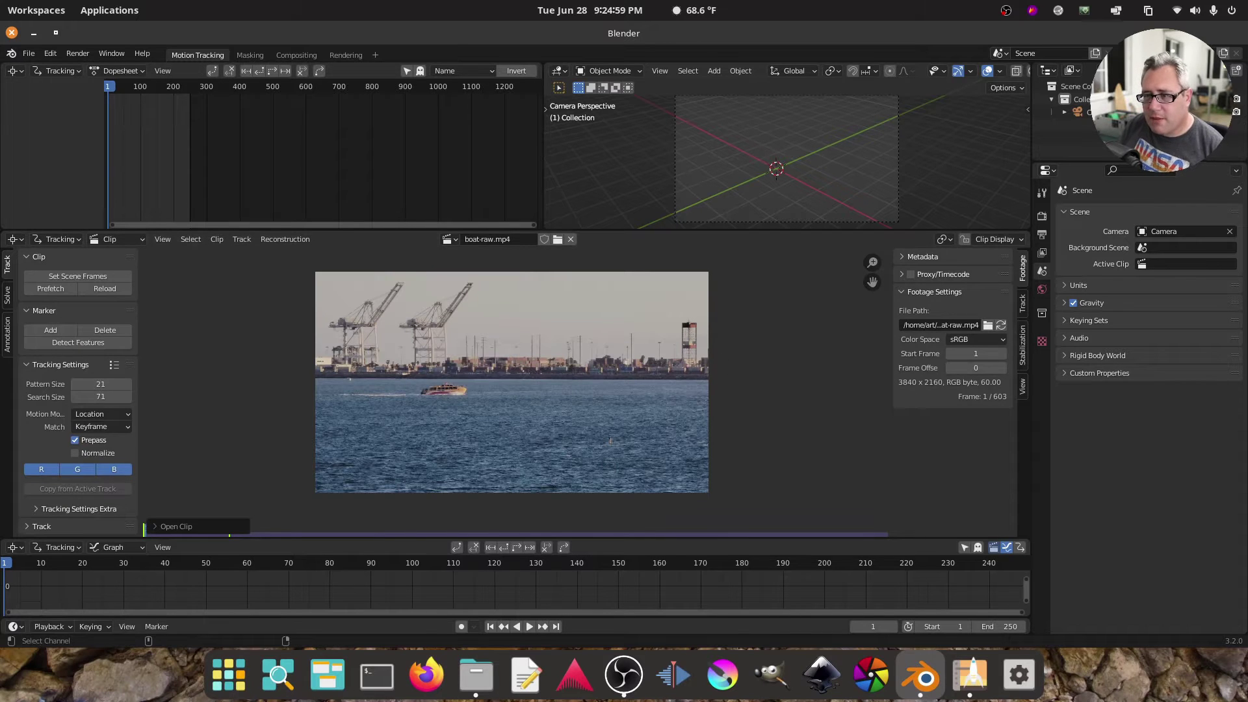
{"action": "key", "text": "alt+Tab"}
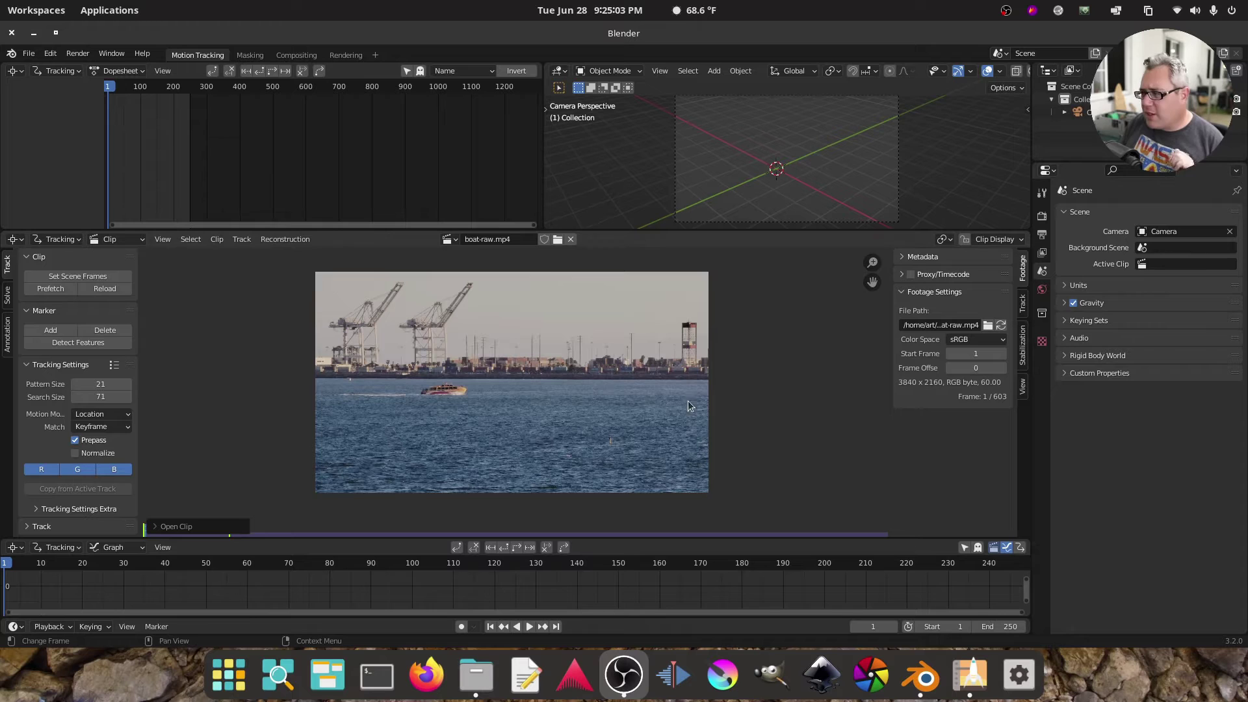
{"action": "left_click", "coordinate": [1040, 234]}
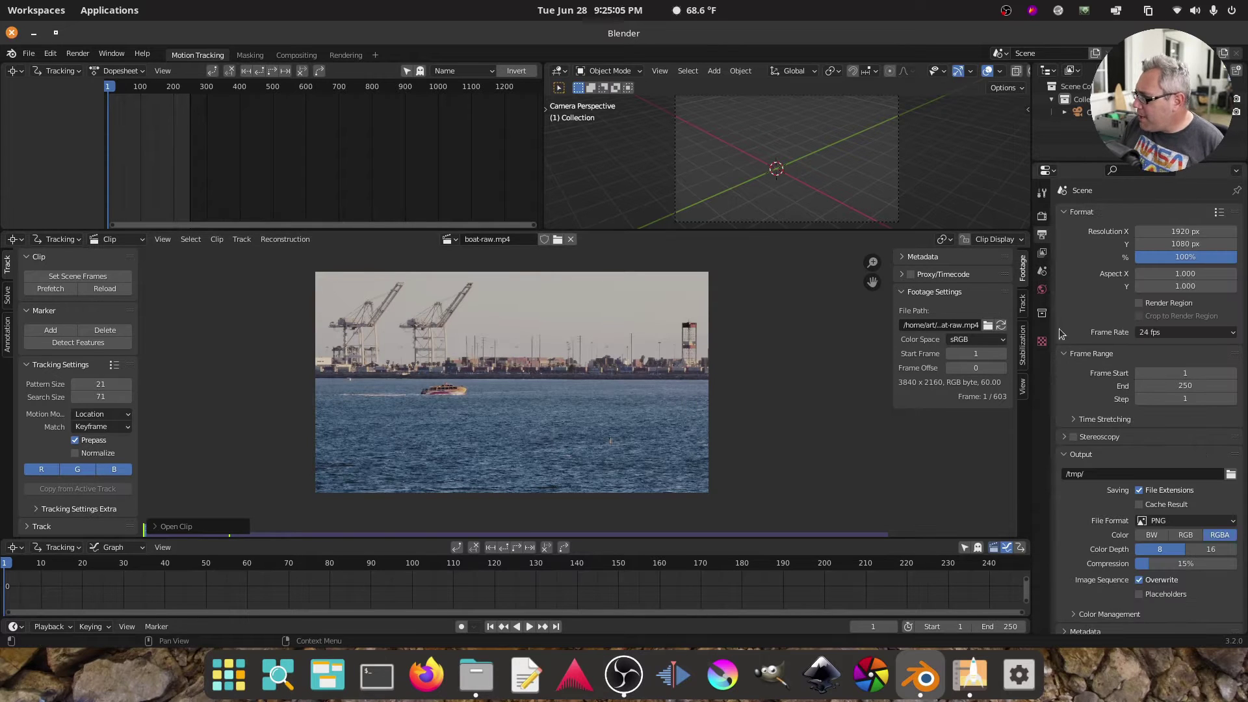
{"action": "left_click", "coordinate": [1042, 216]}
{"action": "left_click", "coordinate": [1103, 567]}
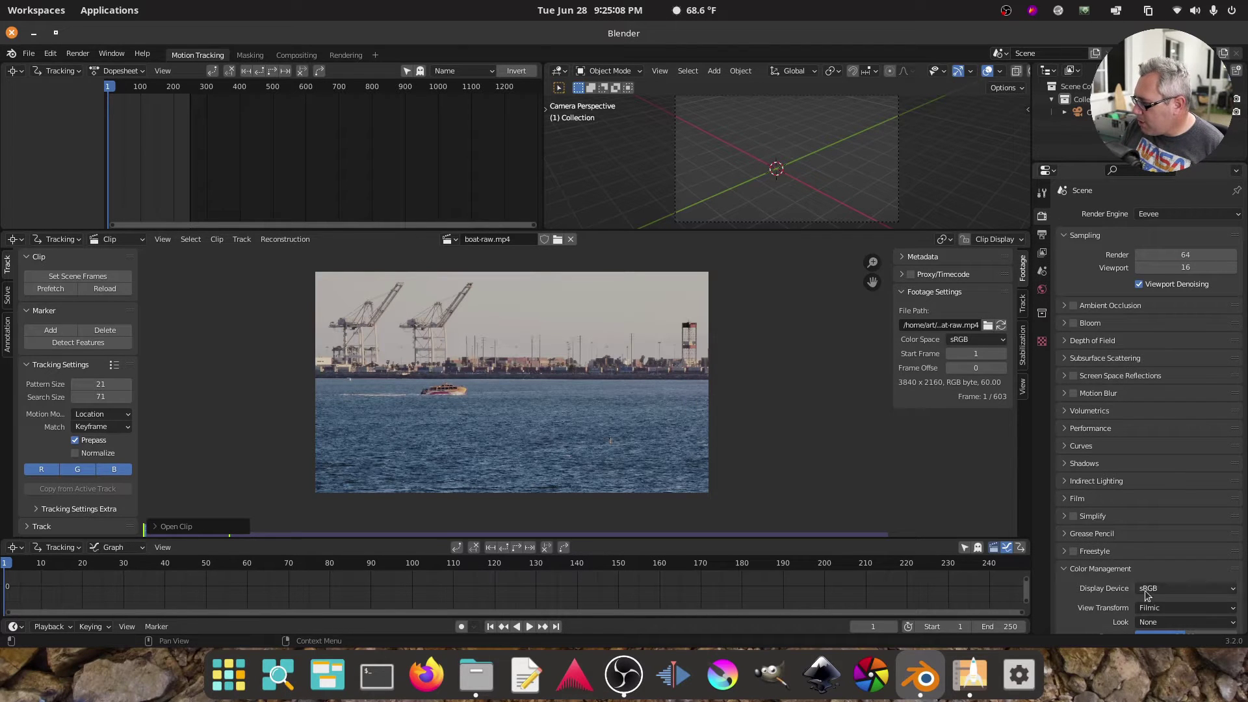
{"action": "left_click", "coordinate": [1154, 609]}
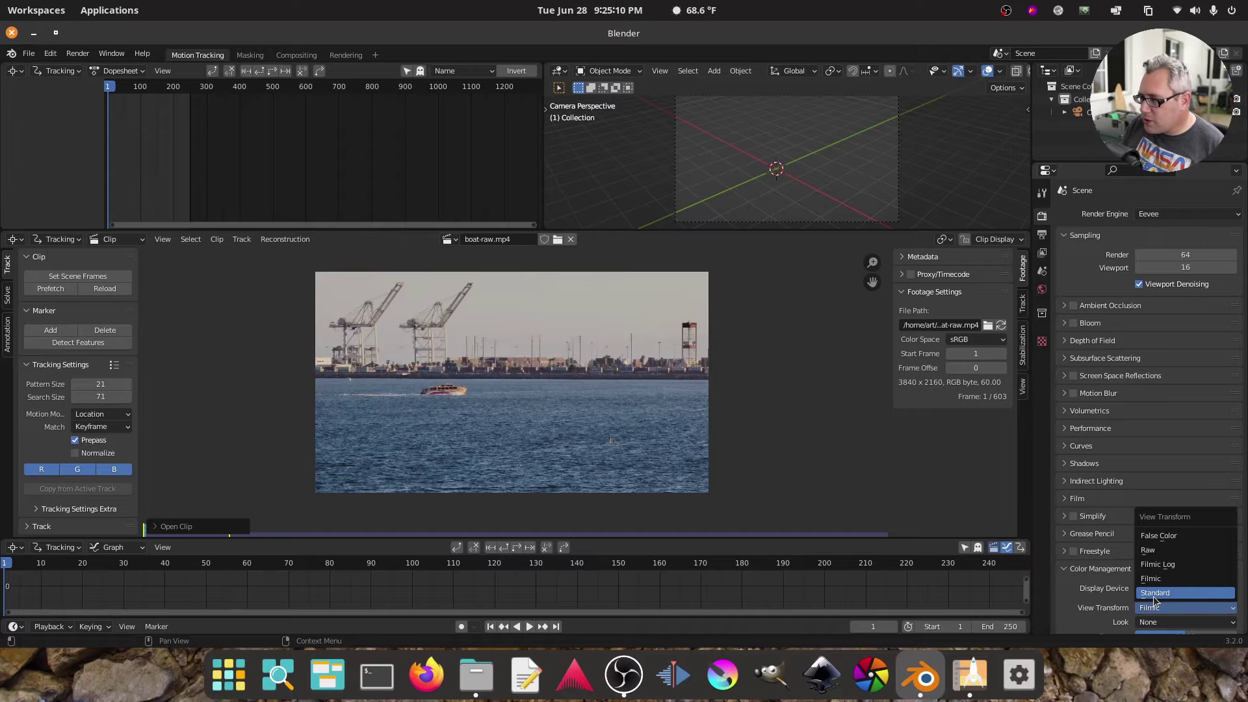
{"action": "left_click", "coordinate": [1155, 593]}
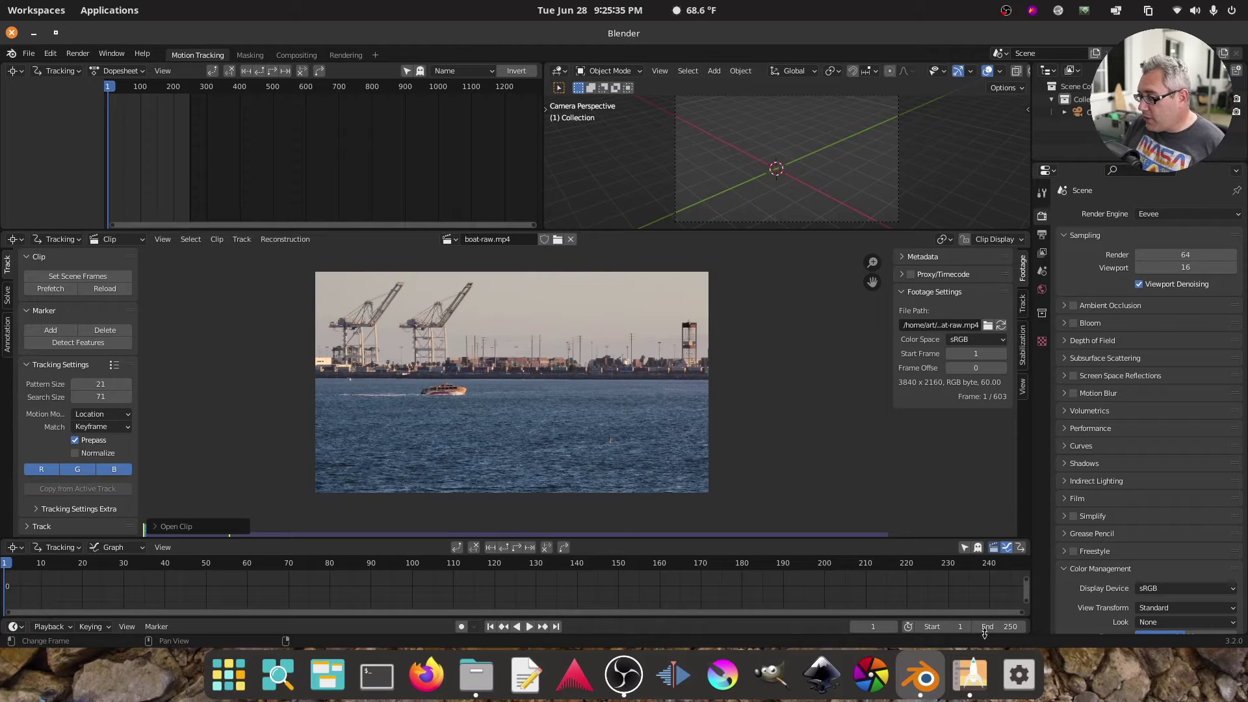
- Set the scene frame range to match the clip, frames 1 to 603
{"action": "left_click", "coordinate": [65, 281]}
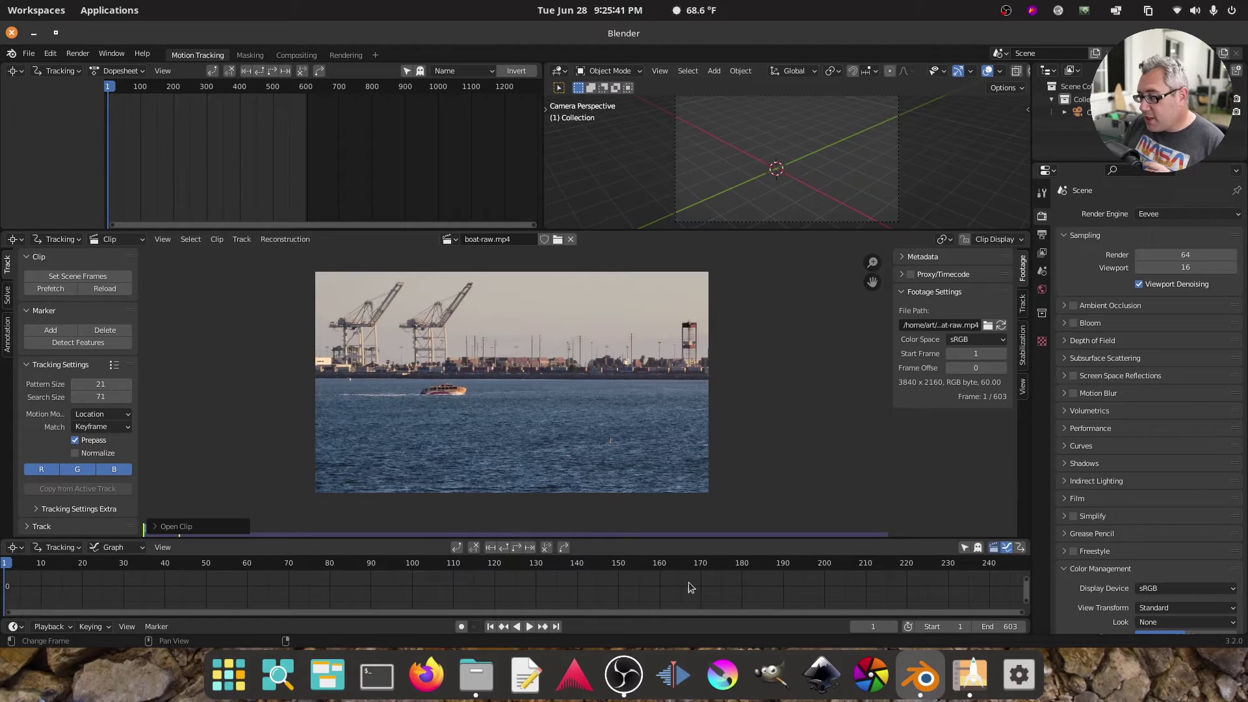
{"action": "scroll", "coordinate": [681, 580], "scroll_direction": "down", "scroll_amount": 5}
{"action": "scroll", "coordinate": [669, 594], "scroll_direction": "up", "scroll_amount": 4}
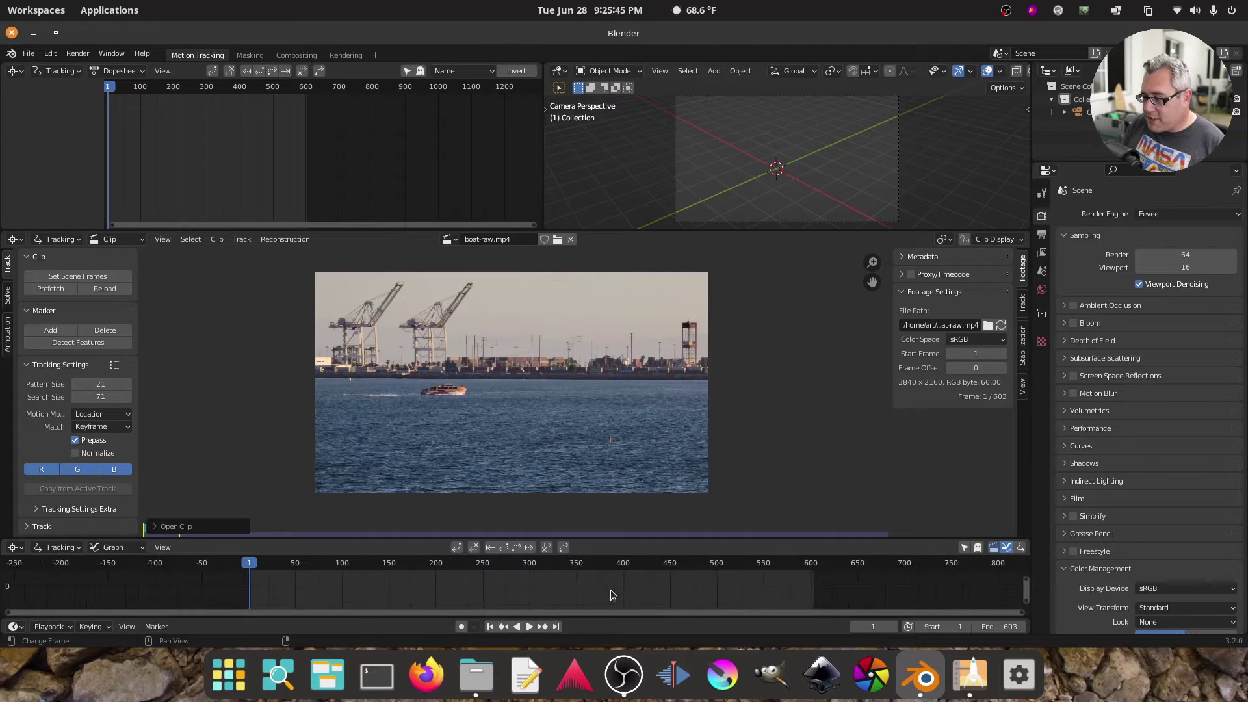
{"action": "scroll", "coordinate": [610, 590], "scroll_direction": "up", "scroll_amount": 2}
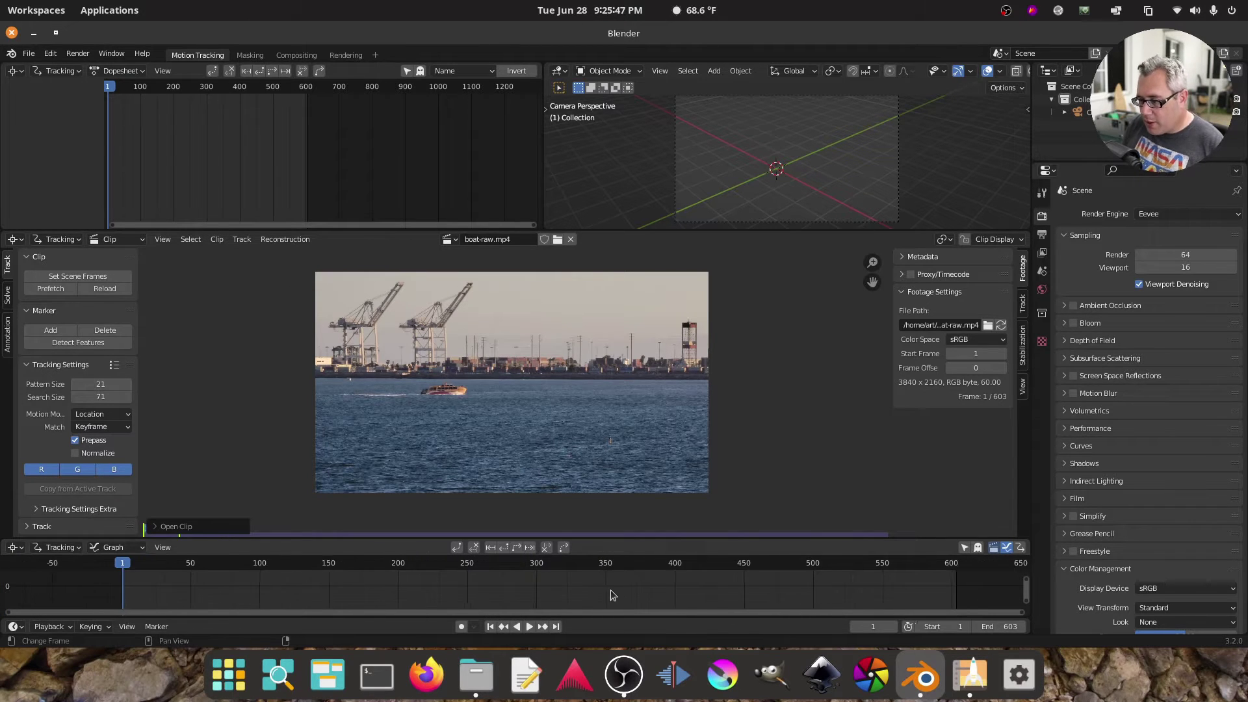
- Prefetch the clip's frames, scrub through the footage, and return to frame 1
{"action": "left_click", "coordinate": [58, 288]}
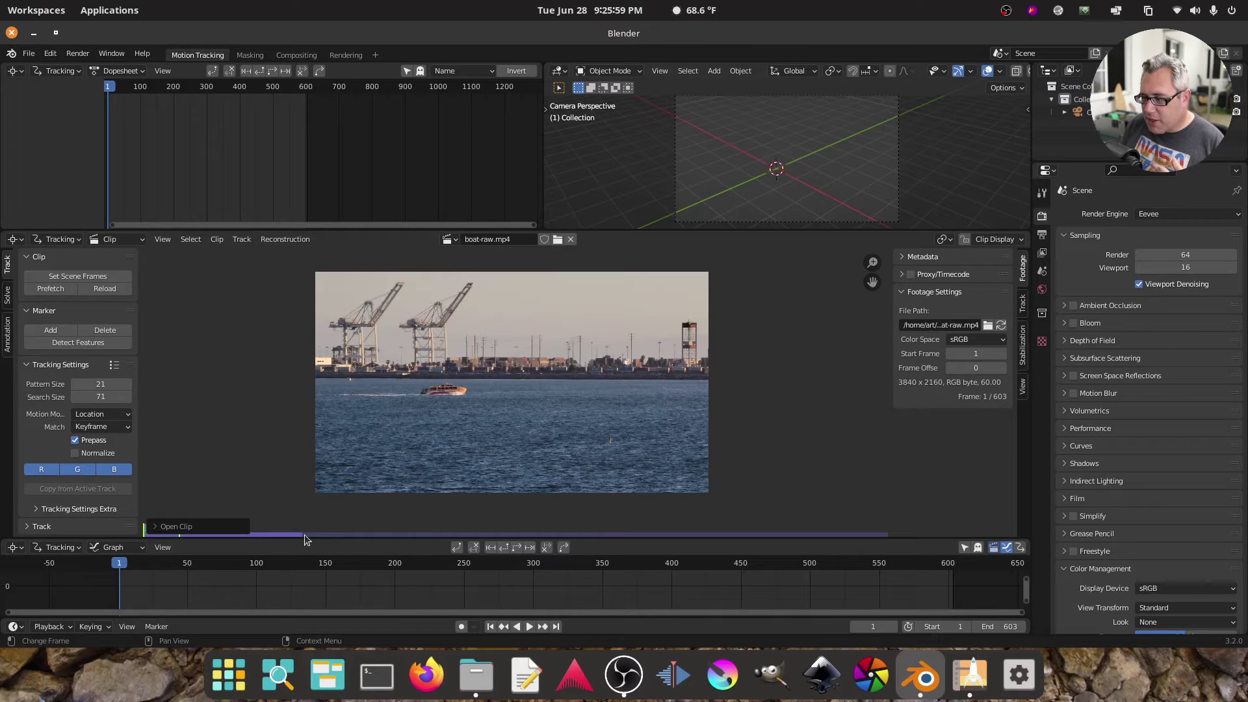
{"action": "left_click_drag", "start_coordinate": [117, 565], "coordinate": [162, 564]}
{"action": "left_click", "coordinate": [490, 626]}
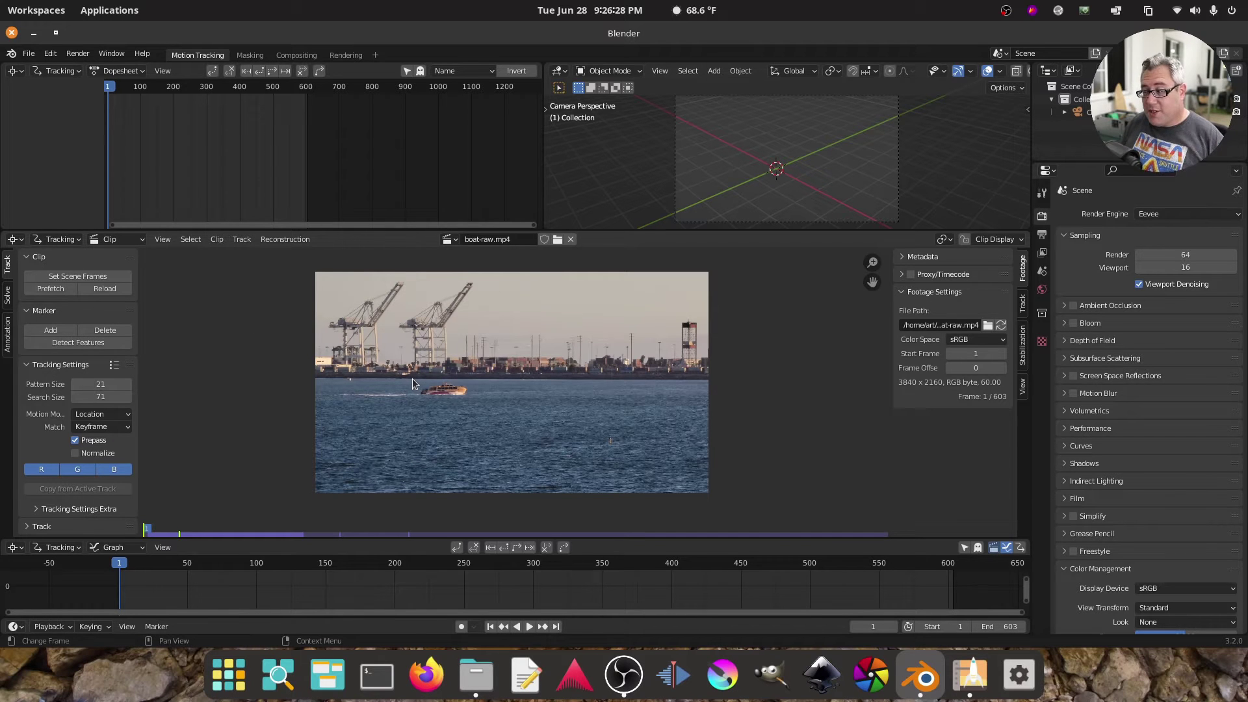
- Zoom in on the boat and place a slightly enlarged tracking marker on its cabin
{"action": "scroll", "coordinate": [412, 379], "scroll_direction": "up", "scroll_amount": 5}
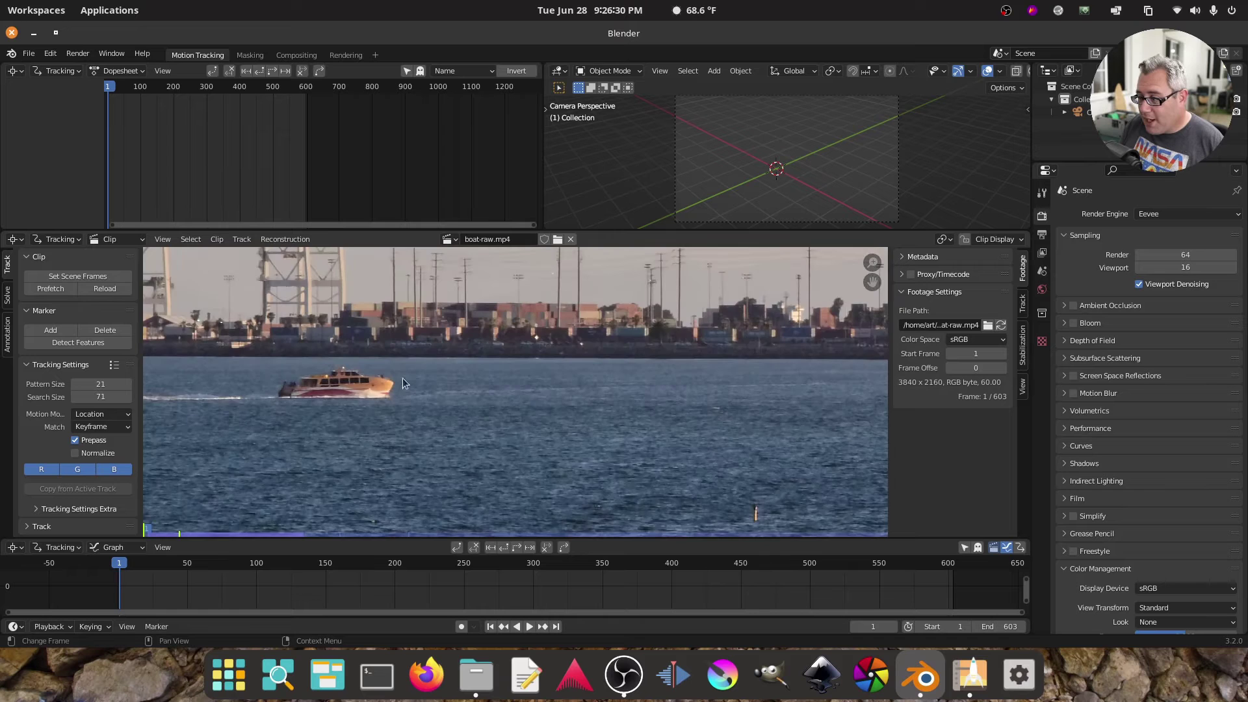
{"action": "middle_click_drag", "start_coordinate": [263, 380], "coordinate": [528, 386]}
{"action": "scroll", "coordinate": [563, 376], "scroll_direction": "up", "scroll_amount": 2}
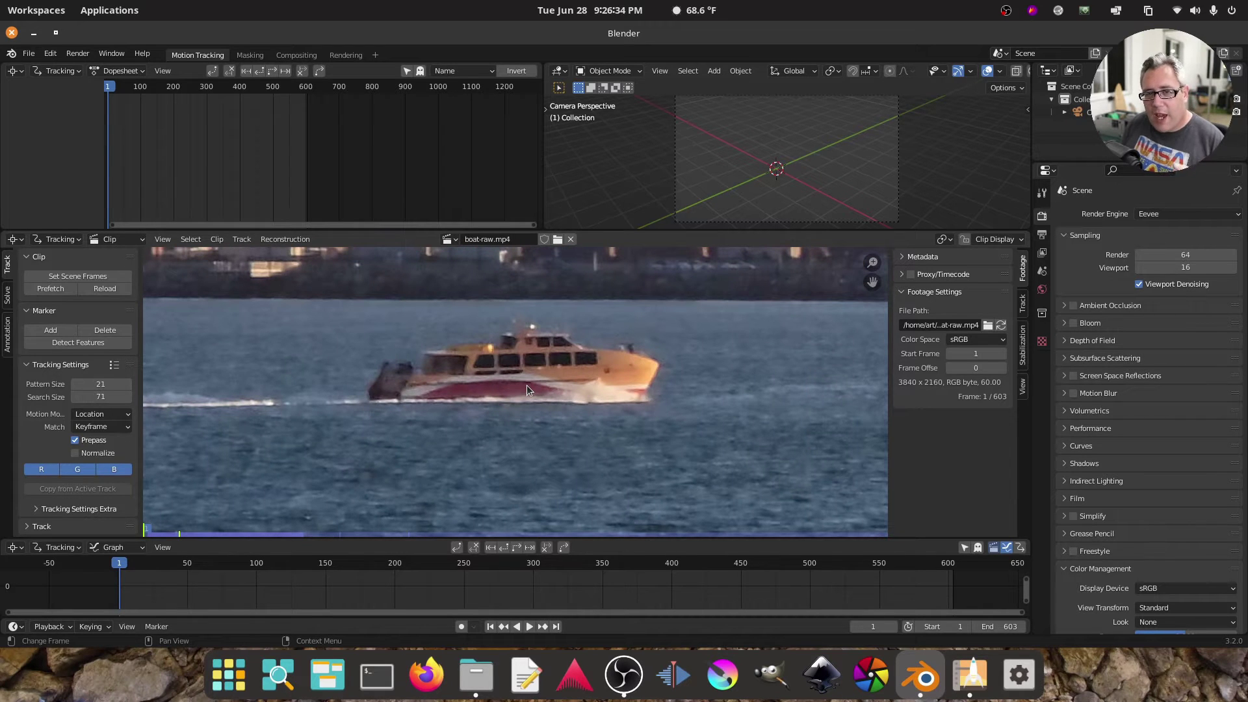
{"action": "left_click", "coordinate": [475, 674]}
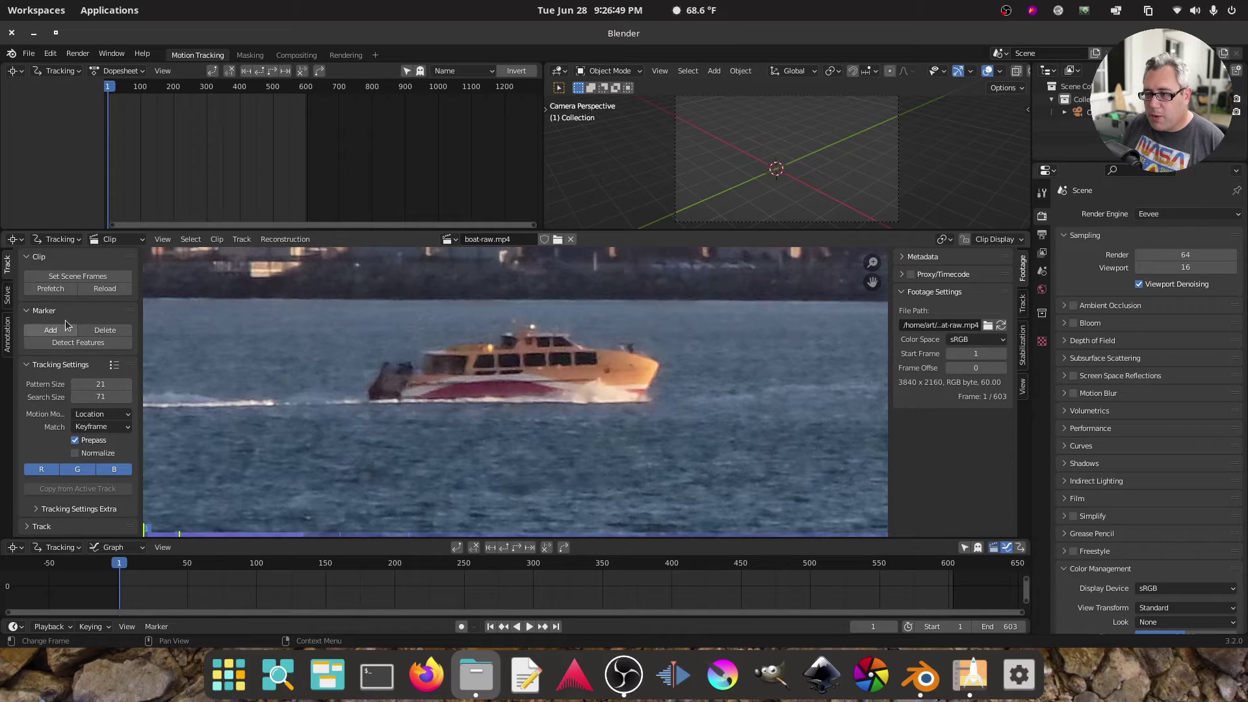
{"action": "left_click", "coordinate": [50, 331]}
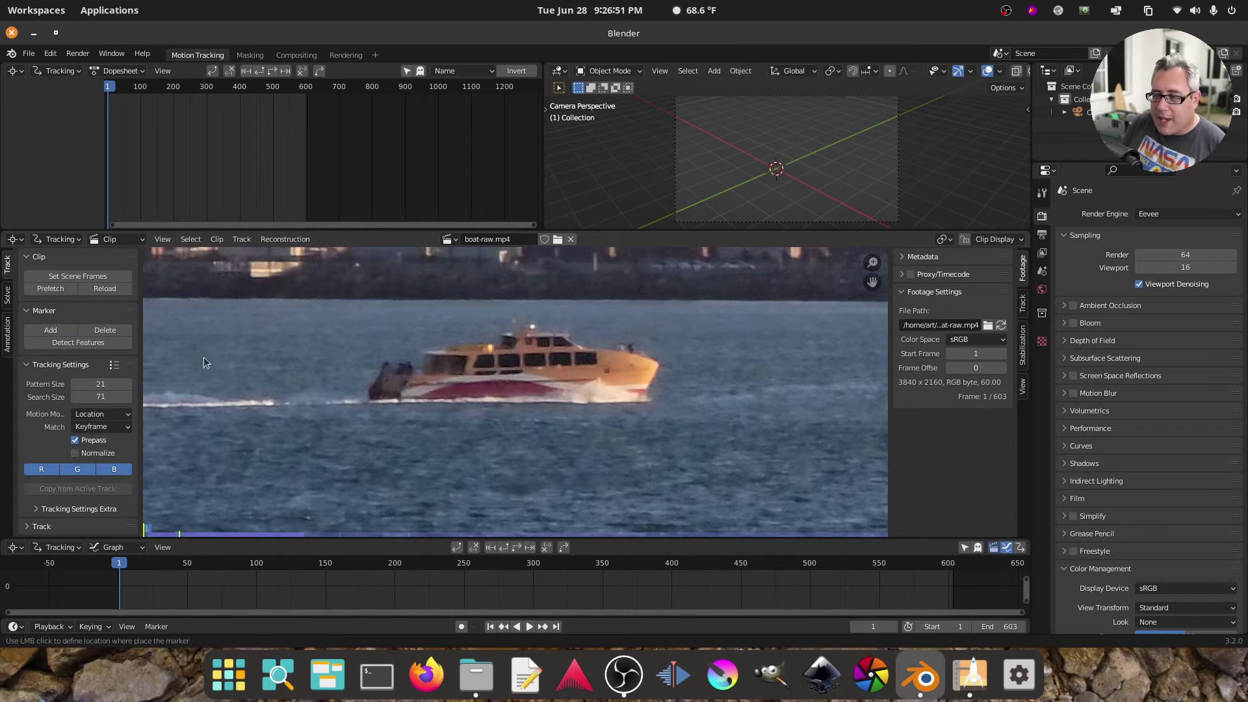
{"action": "left_click", "coordinate": [574, 366]}
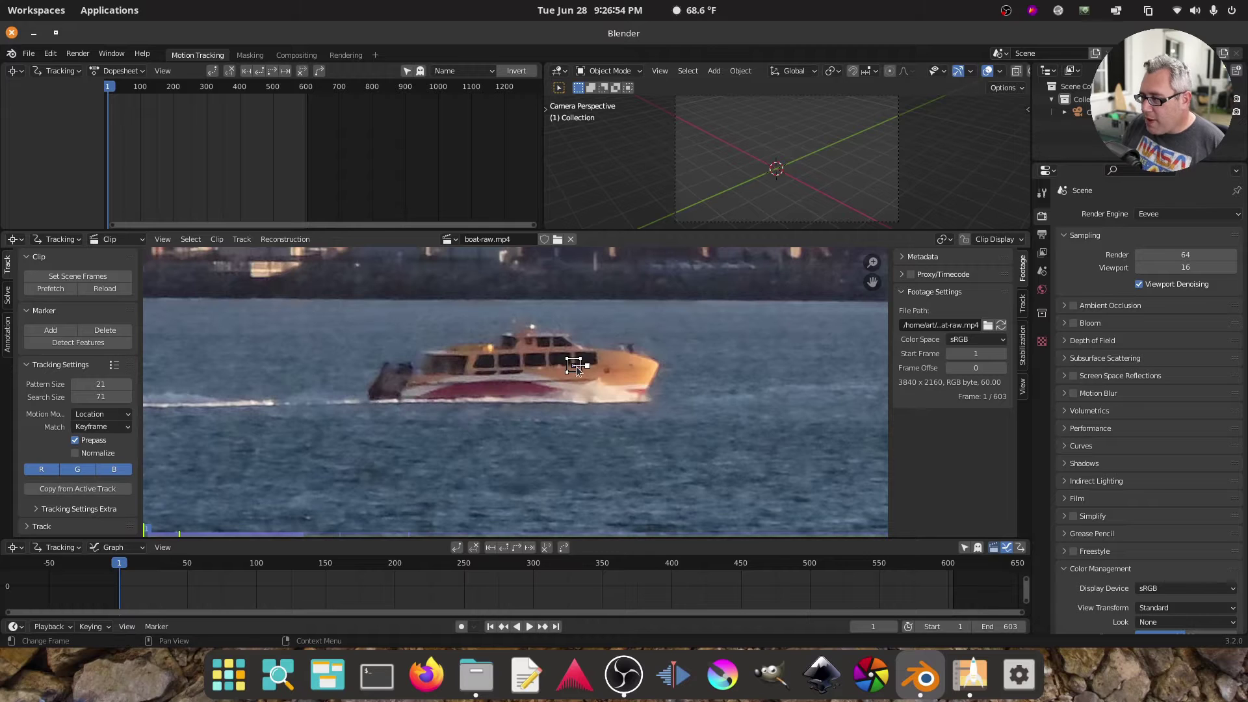
{"action": "key", "text": "s"}
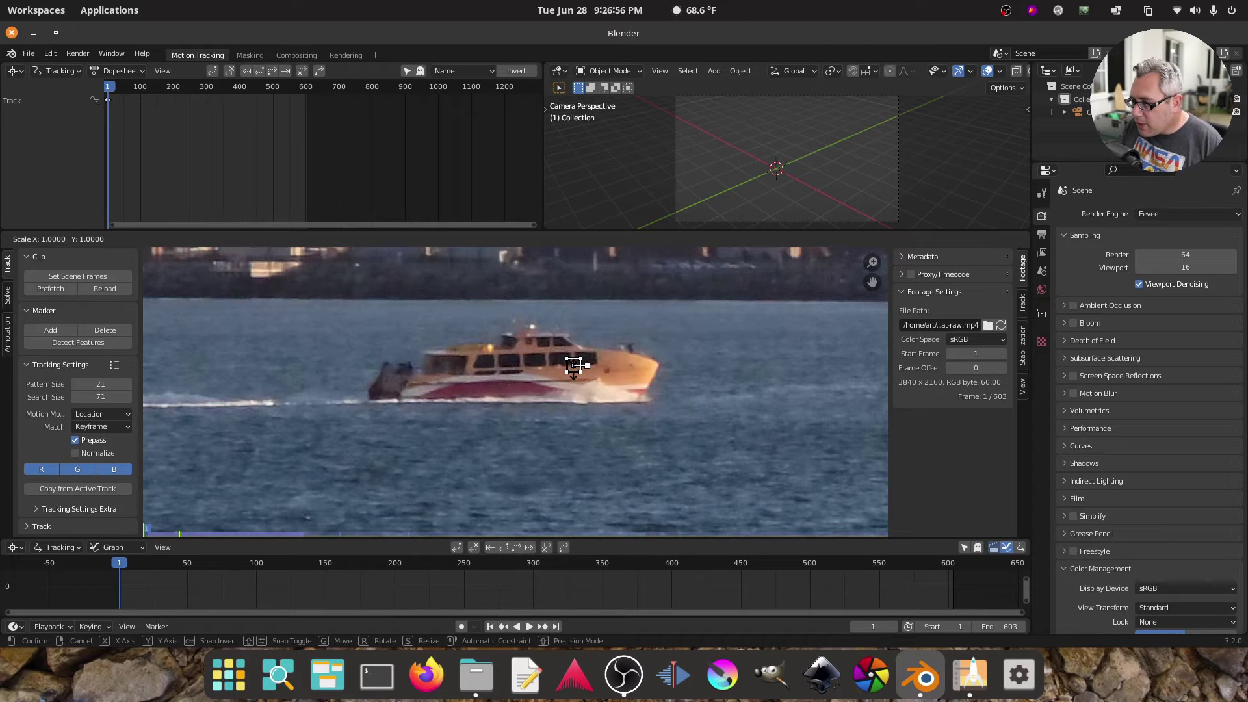
{"action": "left_click", "coordinate": [576, 376]}
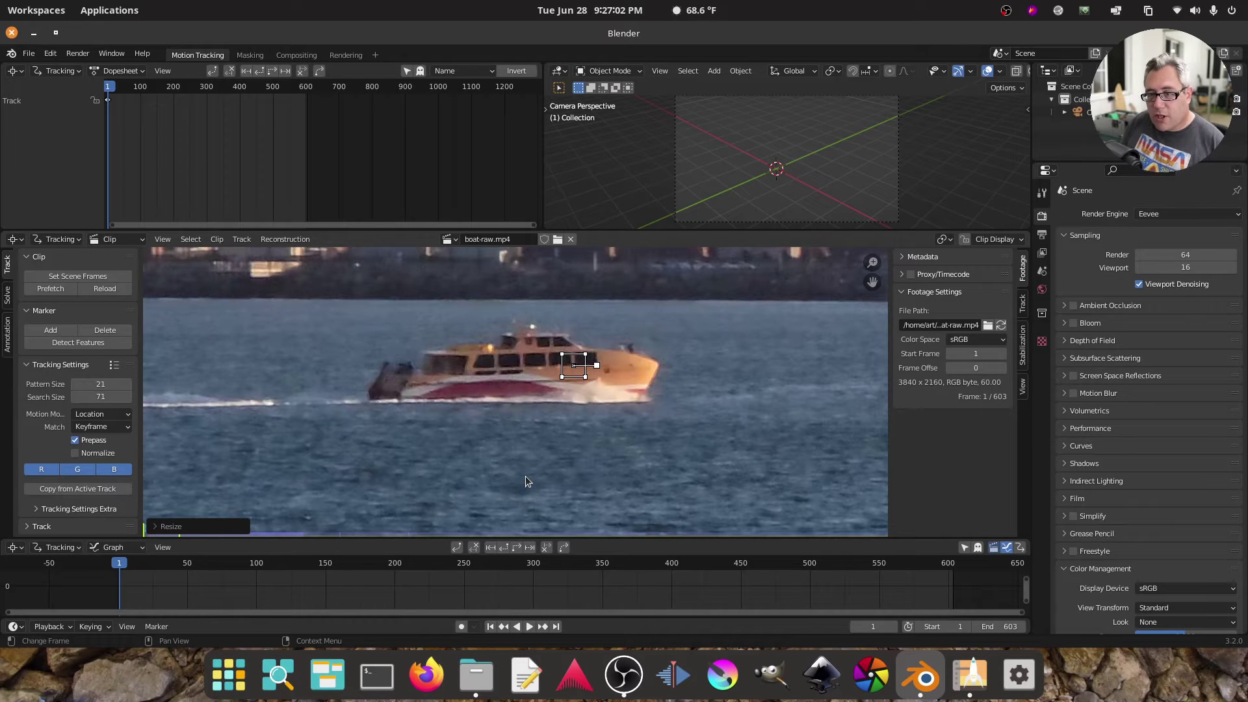
- Track the cabin marker forward through frame 603 and recentre the clip in view
{"action": "left_click", "coordinate": [517, 548]}
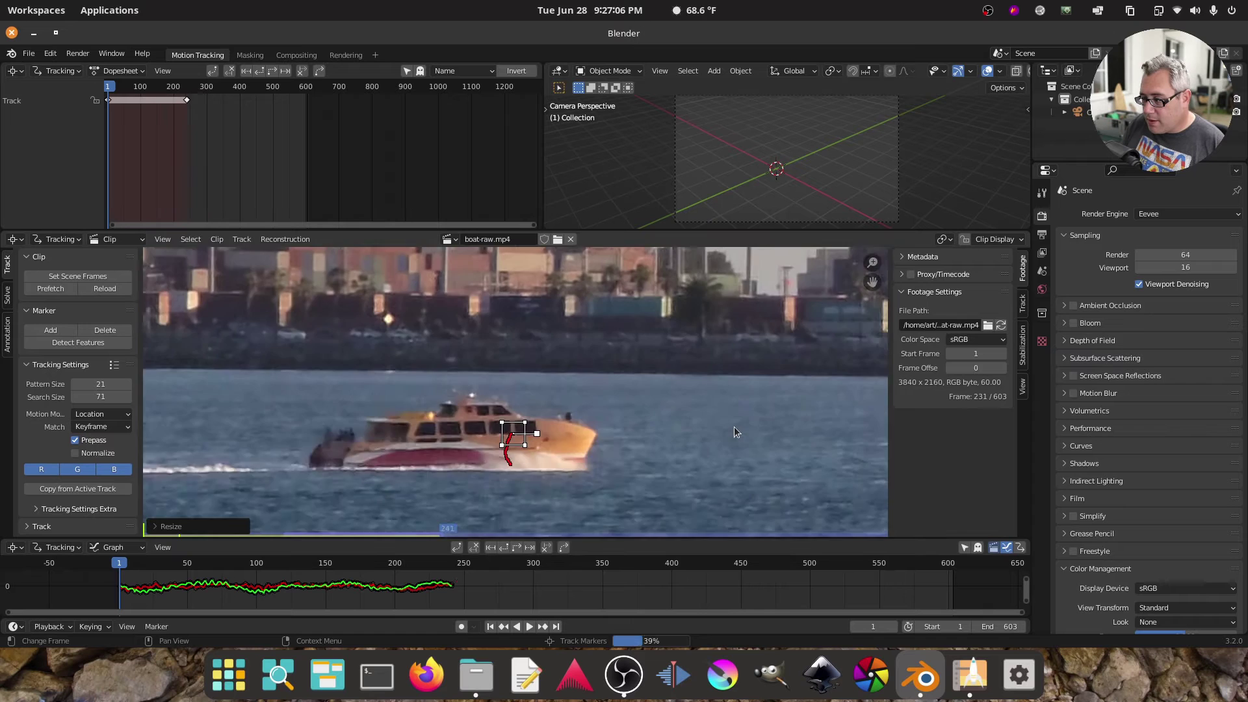
{"action": "scroll", "coordinate": [622, 426], "scroll_direction": "down", "scroll_amount": 3}
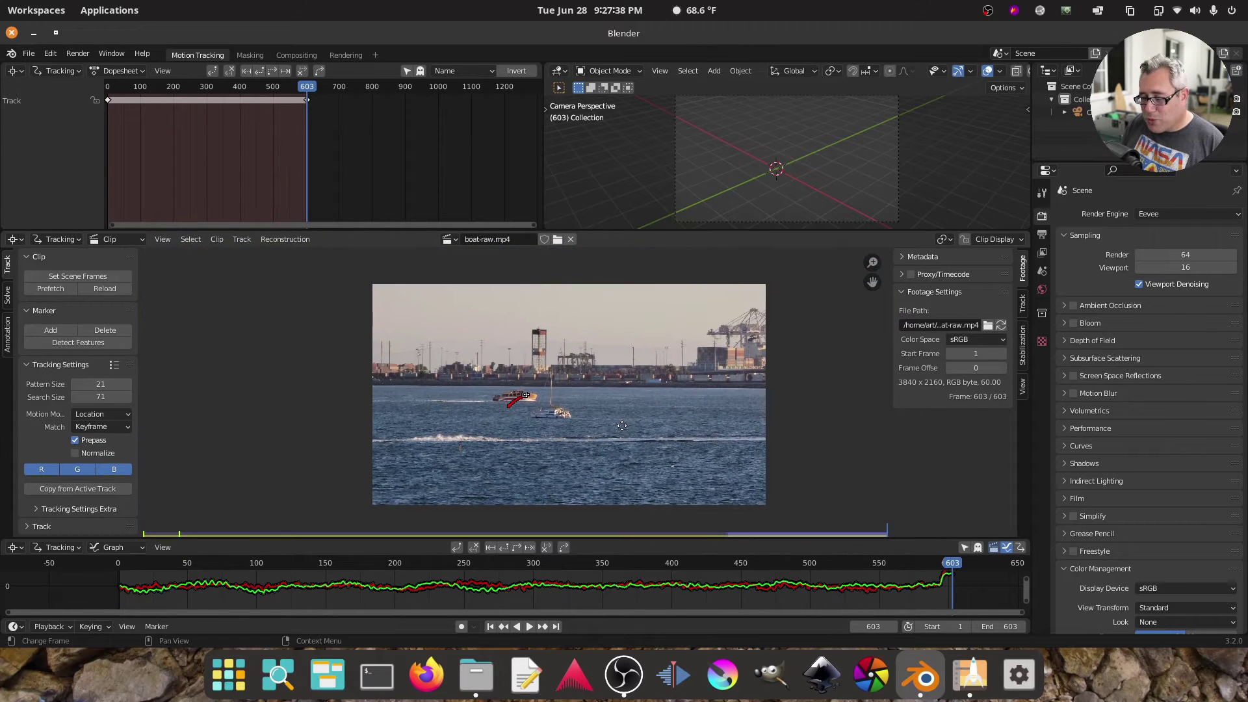
{"action": "middle_click_drag", "start_coordinate": [622, 426], "coordinate": [619, 429]}
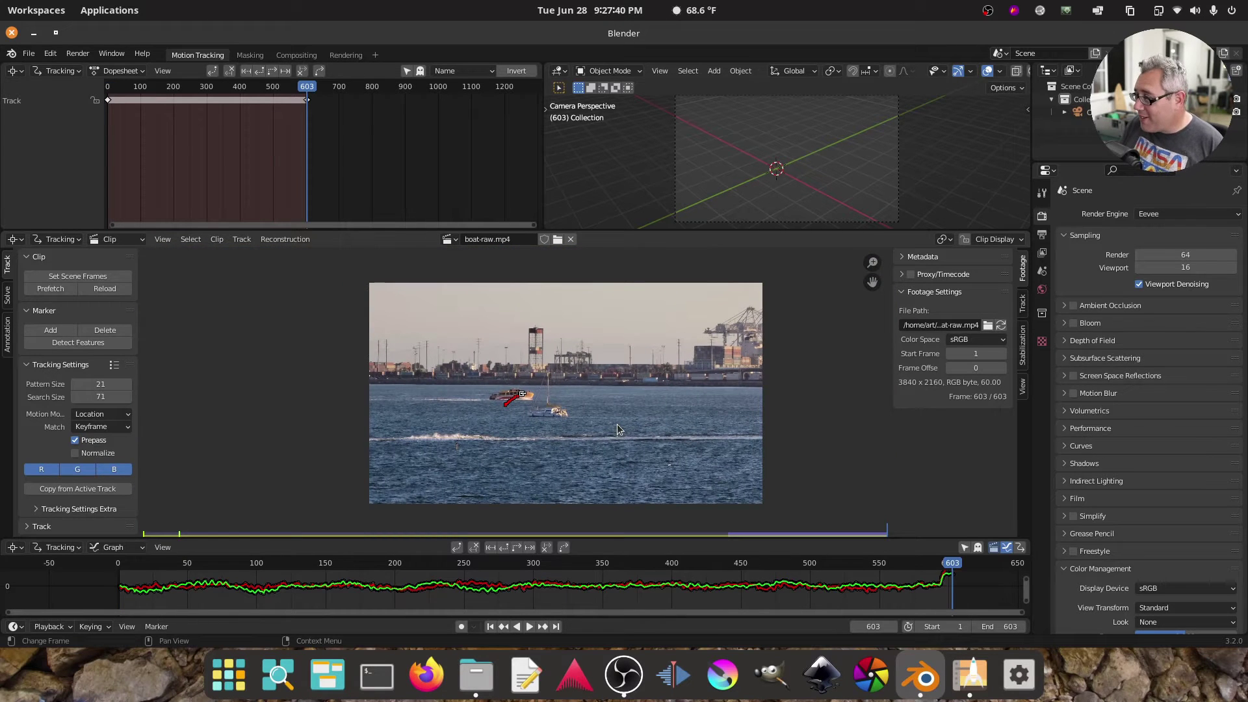
- Enable 2D Stabilization with the boat track for location, then move to frame 236
{"action": "left_click", "coordinate": [1023, 348]}
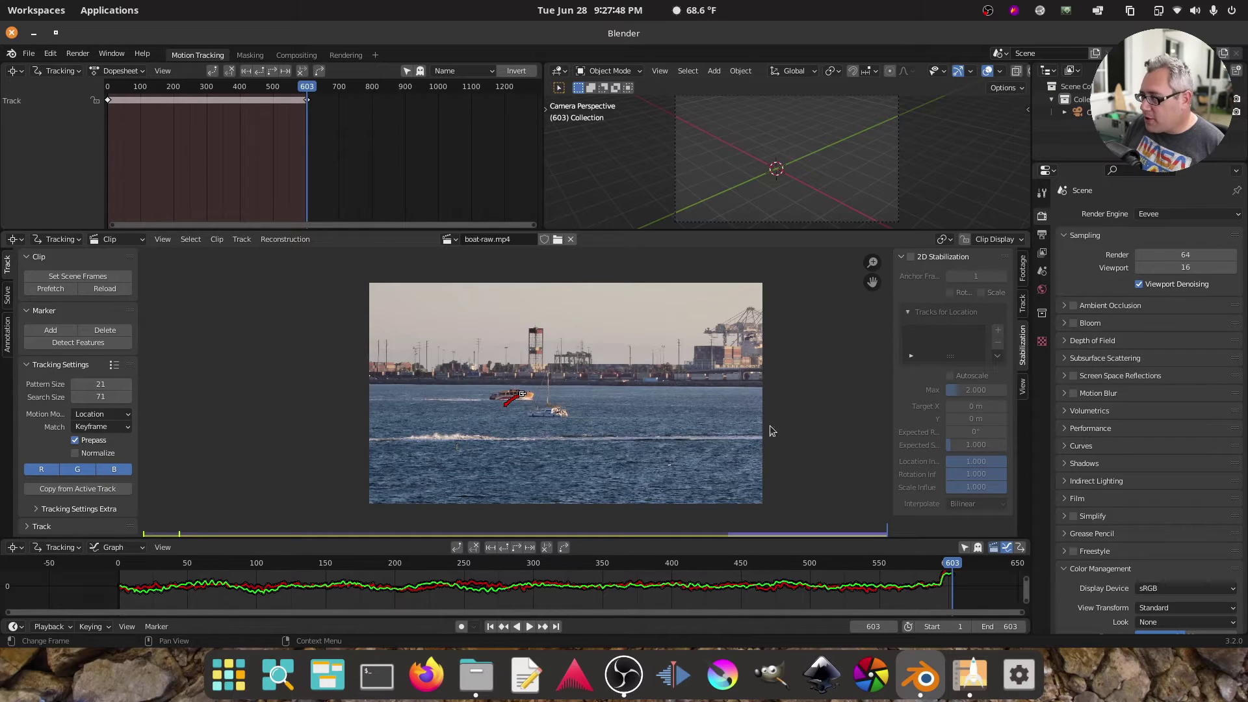
{"action": "left_click", "coordinate": [911, 258]}
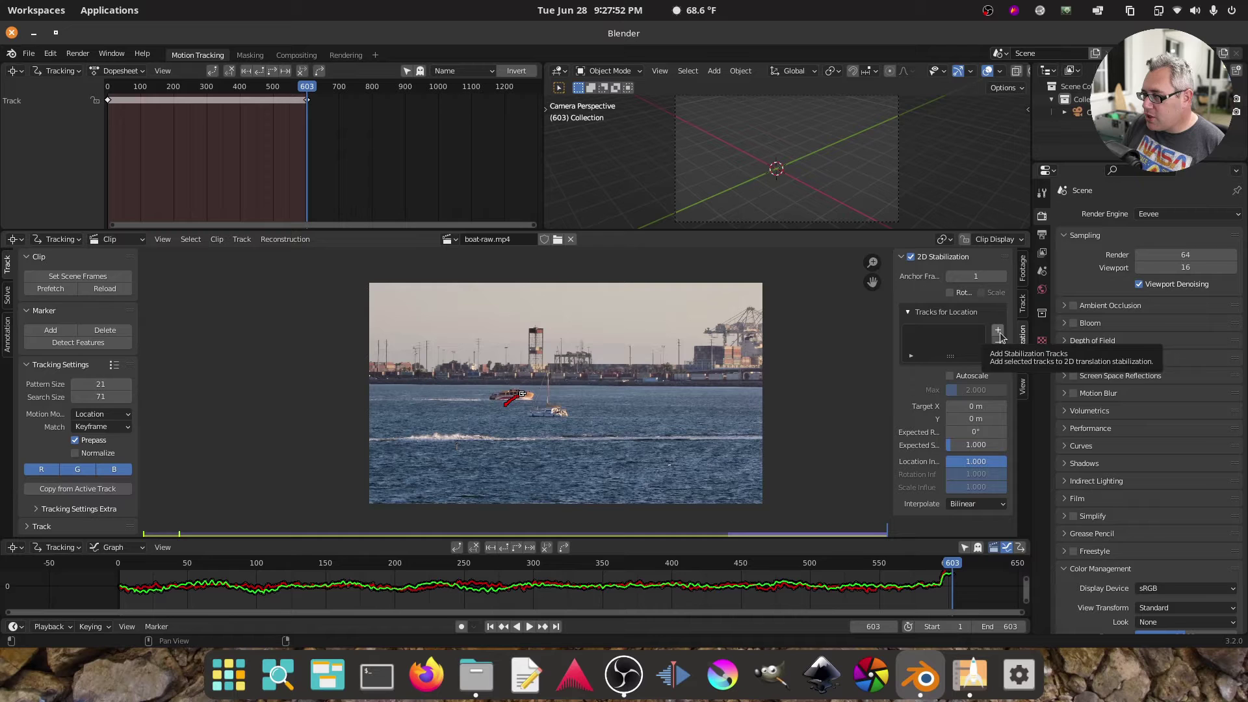
{"action": "left_click", "coordinate": [998, 332]}
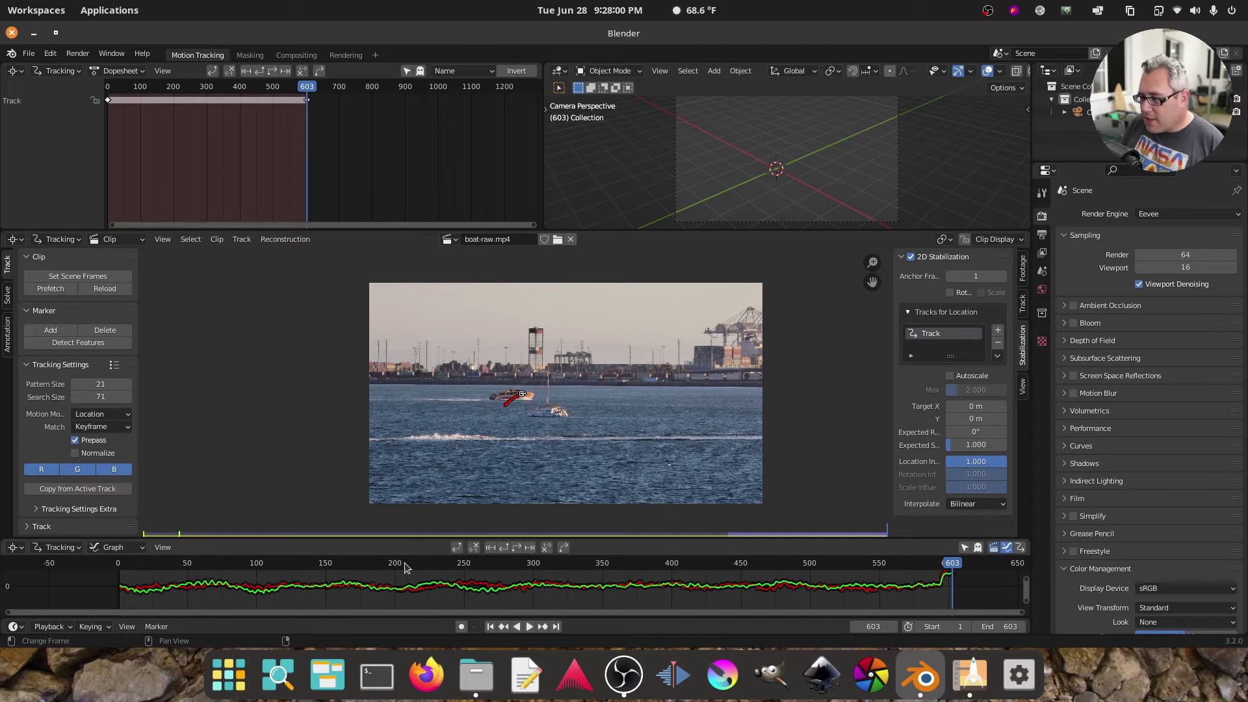
{"action": "left_click_drag", "start_coordinate": [406, 566], "coordinate": [444, 565]}
{"action": "left_click", "coordinate": [1001, 239]}
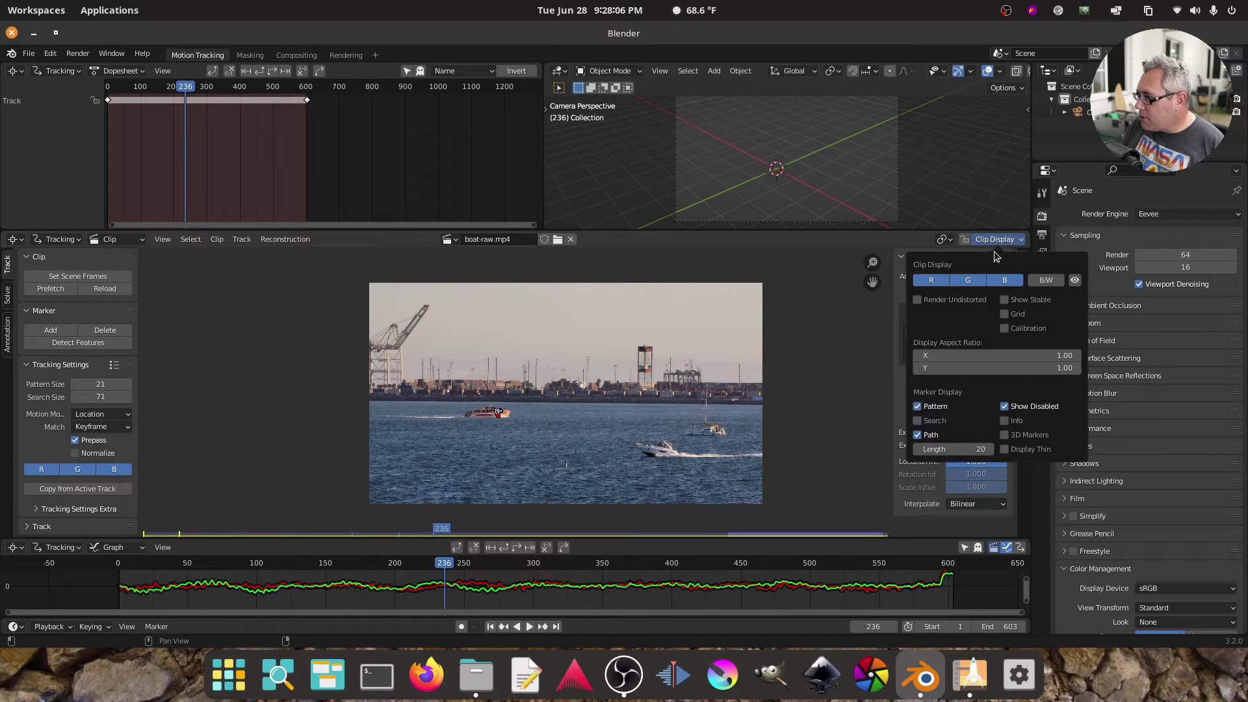
- Turn on Show Stable and play the stabilized clip from the start
{"action": "left_click", "coordinate": [1004, 300]}
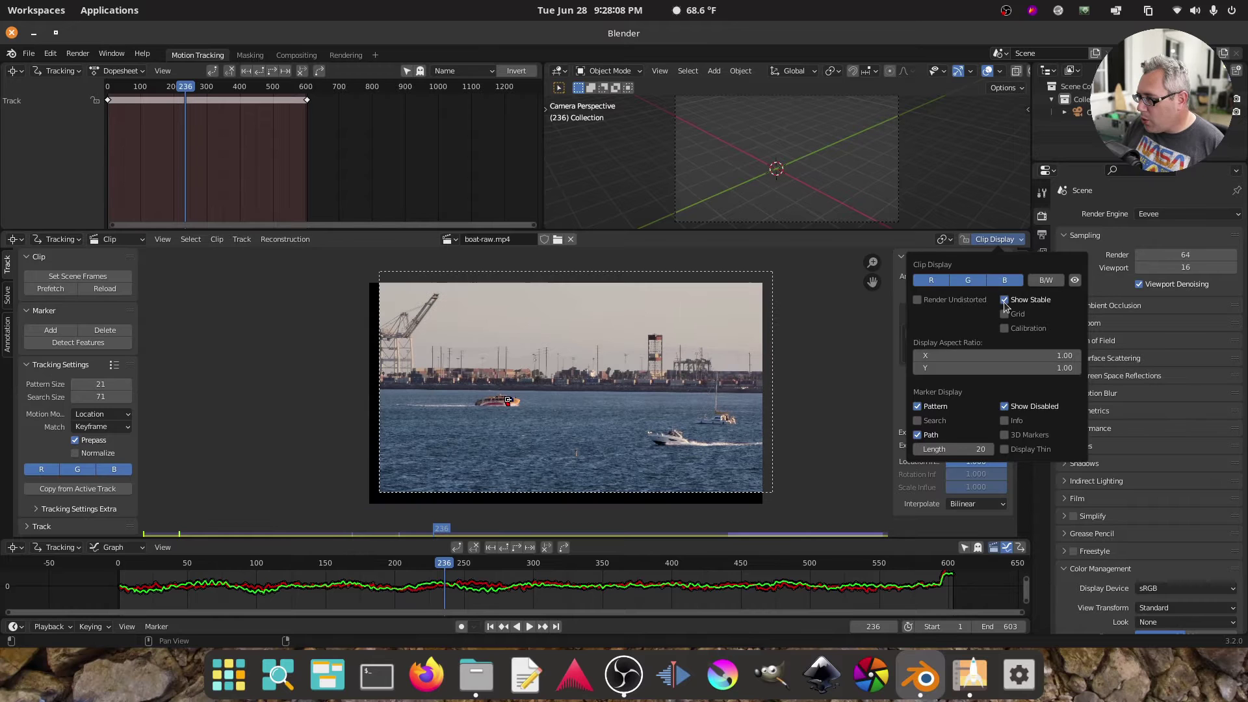
{"action": "left_click", "coordinate": [490, 627]}
{"action": "left_click", "coordinate": [528, 626]}
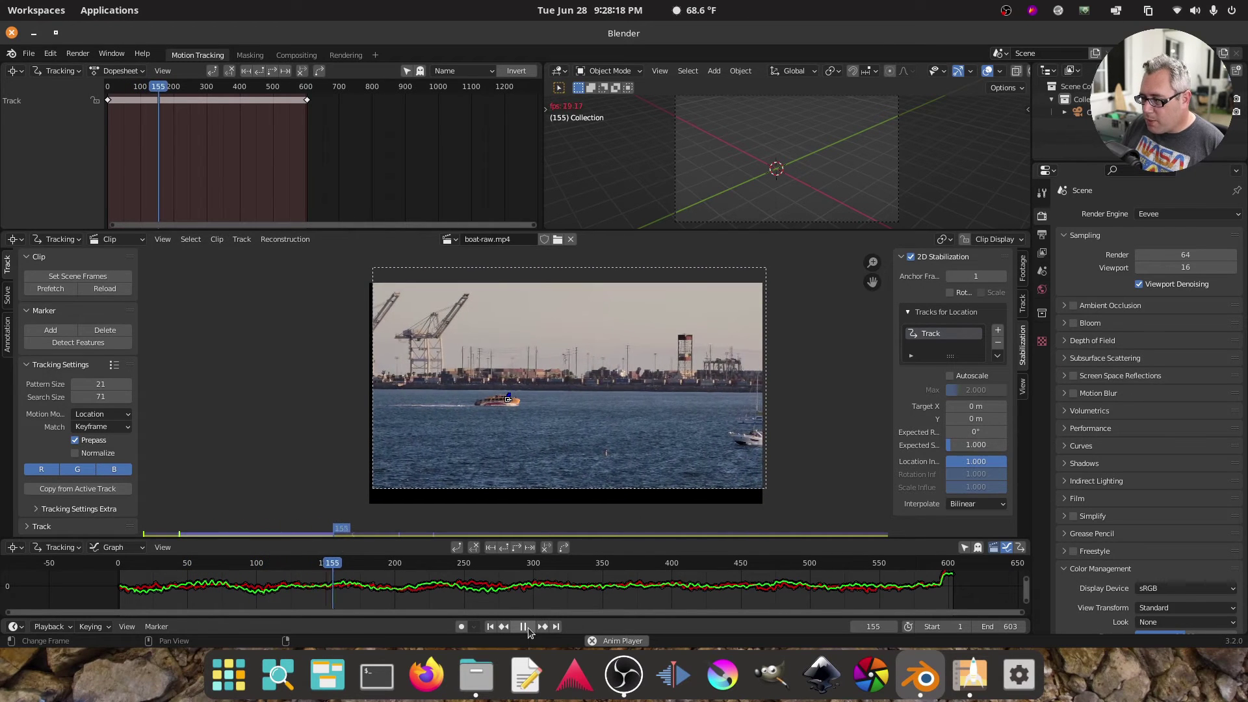
{"action": "left_click", "coordinate": [526, 627]}
- Enable Autoscale, set the stabilization anchor frame to 300, and replay from frame 1
{"action": "left_click", "coordinate": [949, 376]}
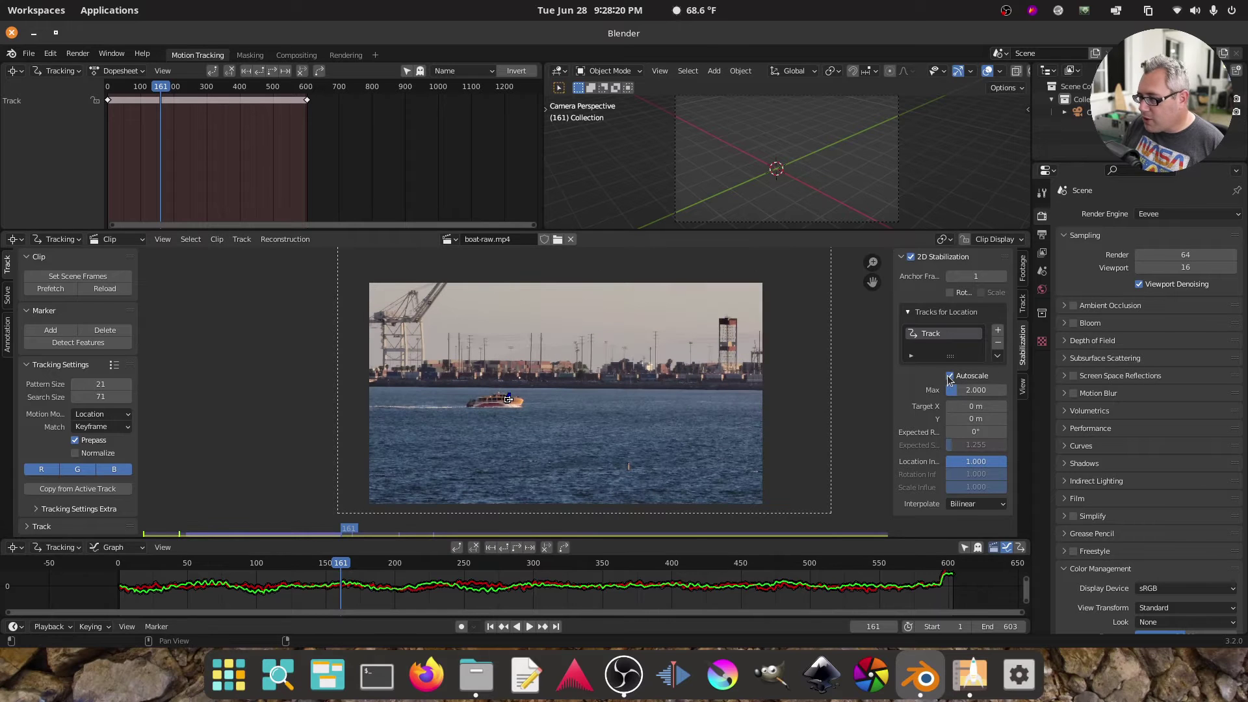
{"action": "key", "text": "shift+Left"}
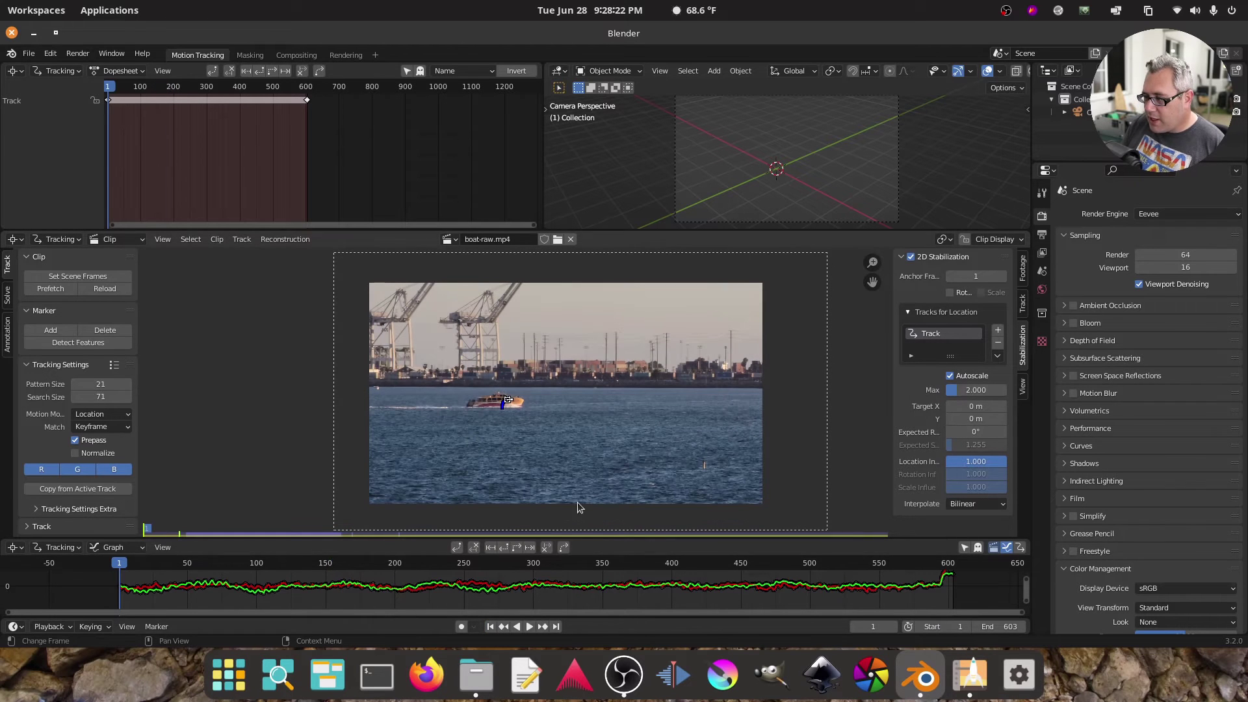
{"action": "left_click", "coordinate": [534, 567]}
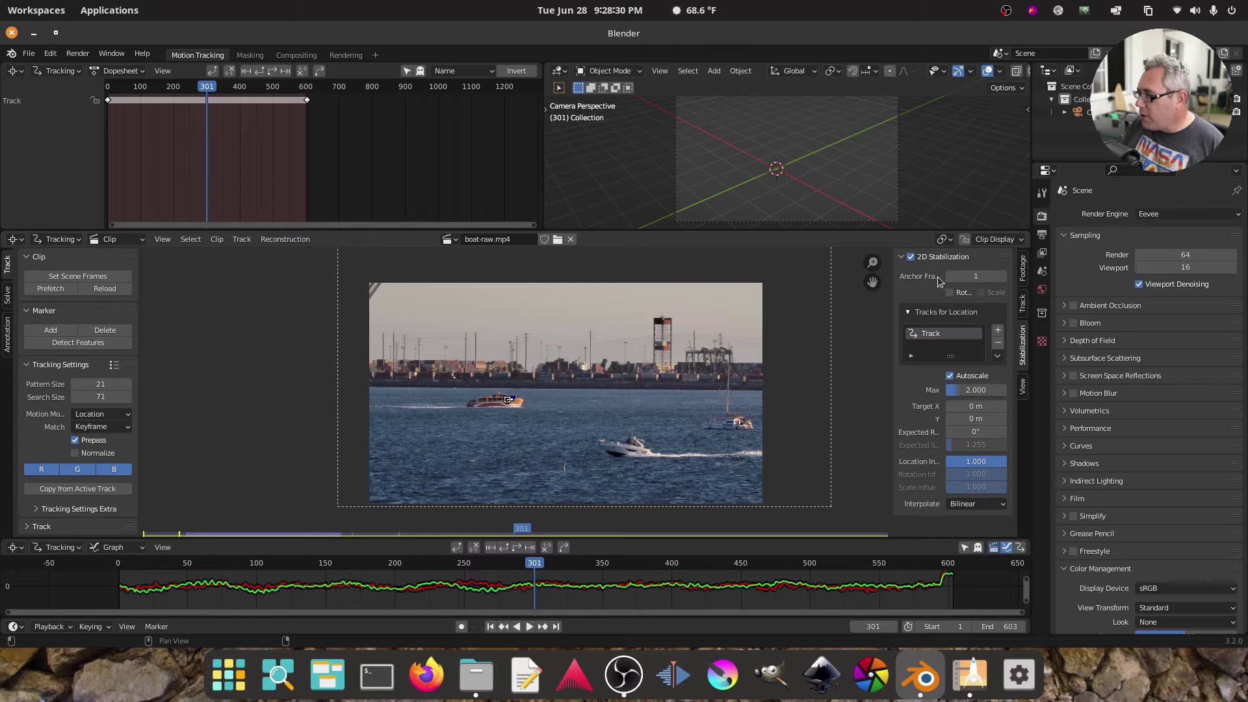
{"action": "left_click", "coordinate": [970, 276]}
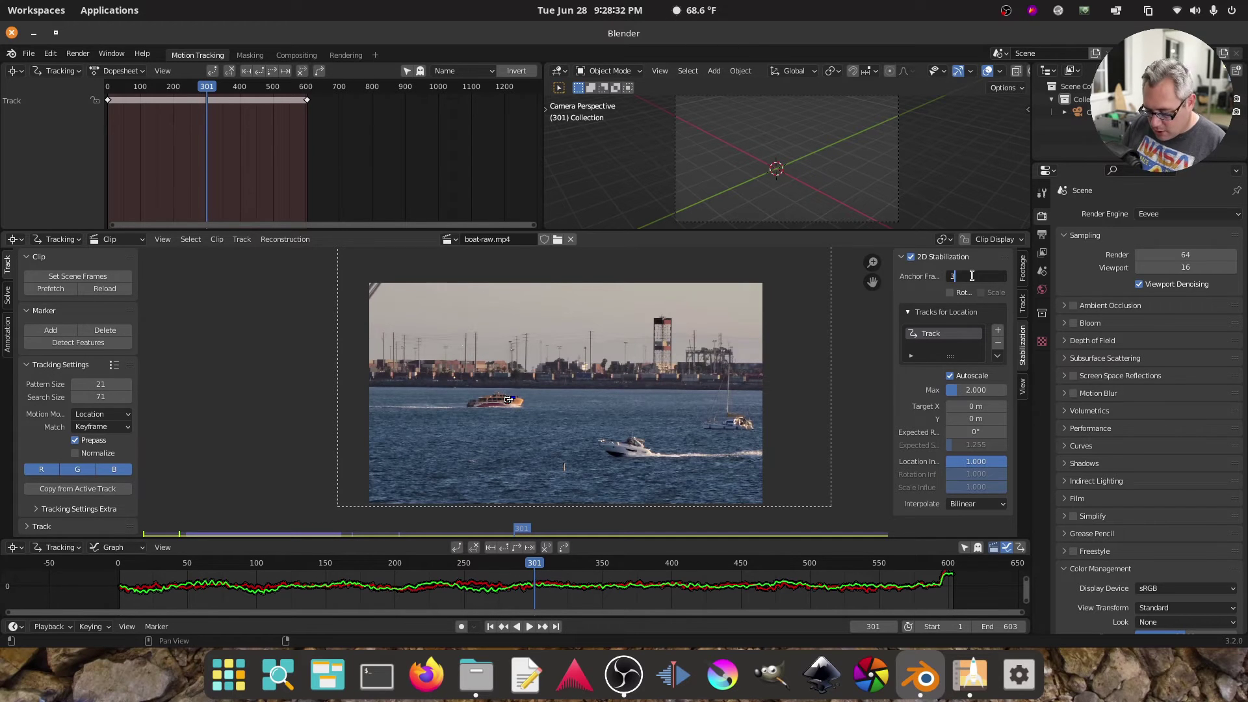
{"action": "type", "text": "00"}
{"action": "key", "text": "Return"}
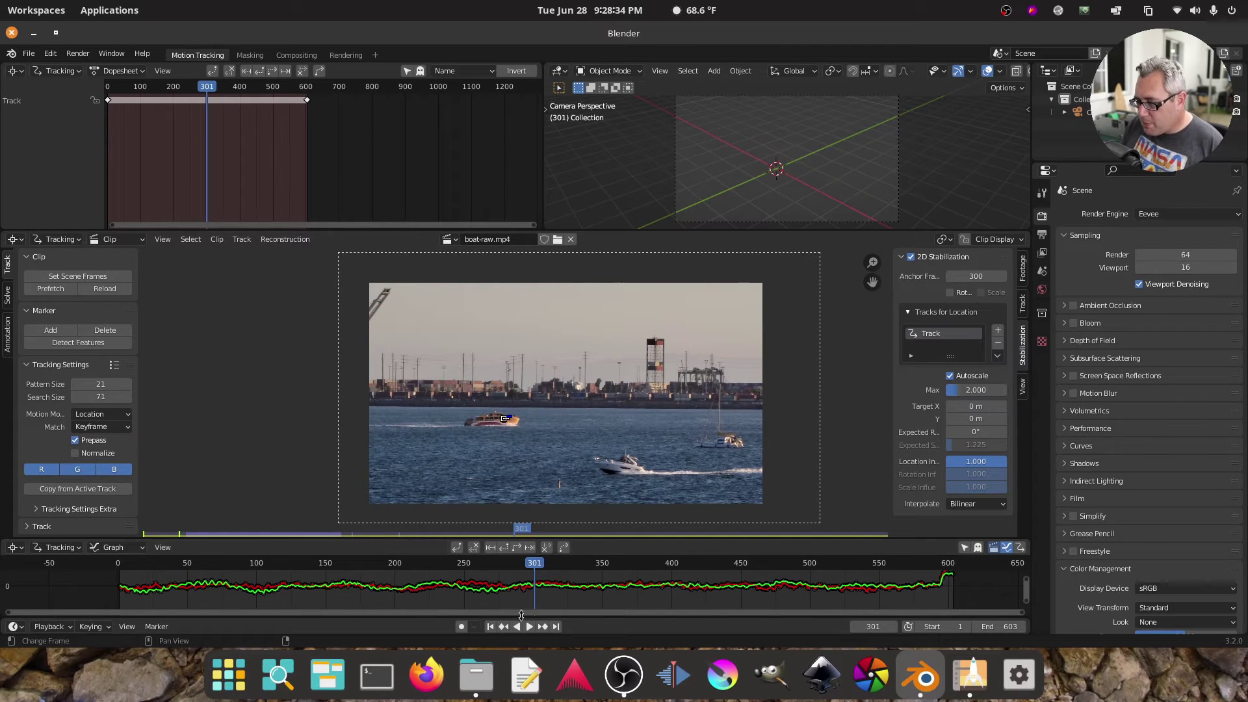
{"action": "left_click", "coordinate": [491, 626]}
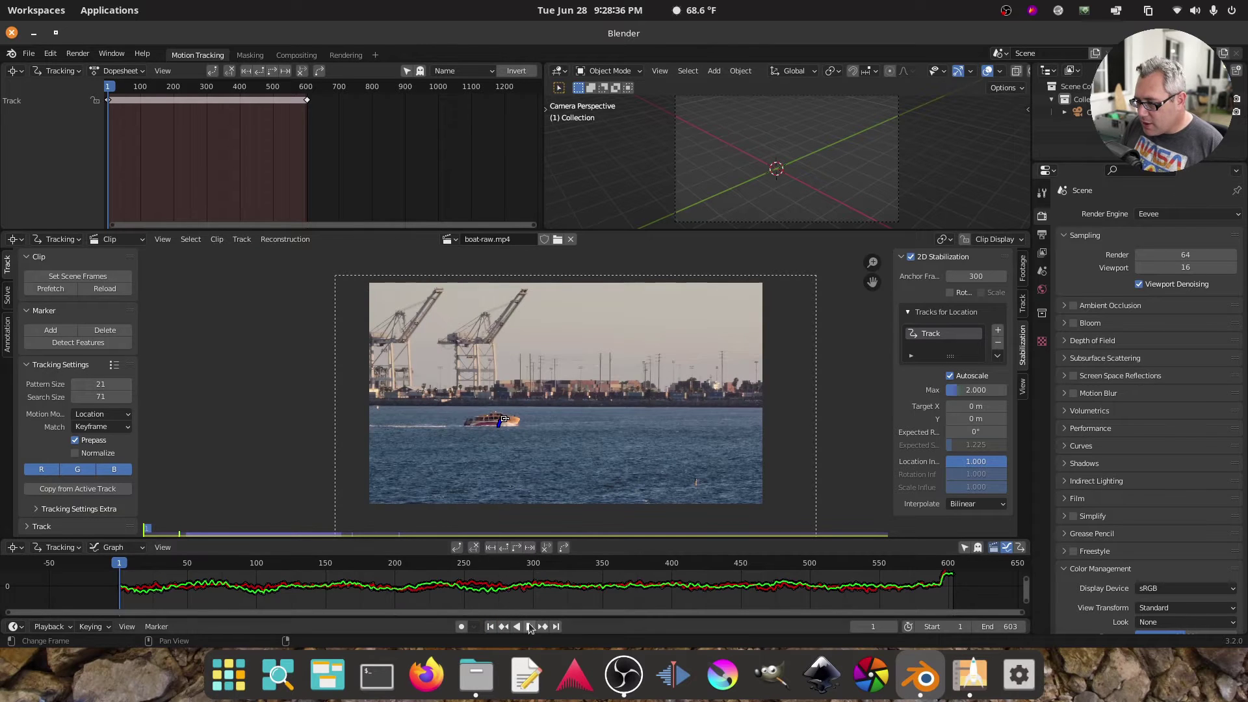
{"action": "left_click", "coordinate": [529, 626]}
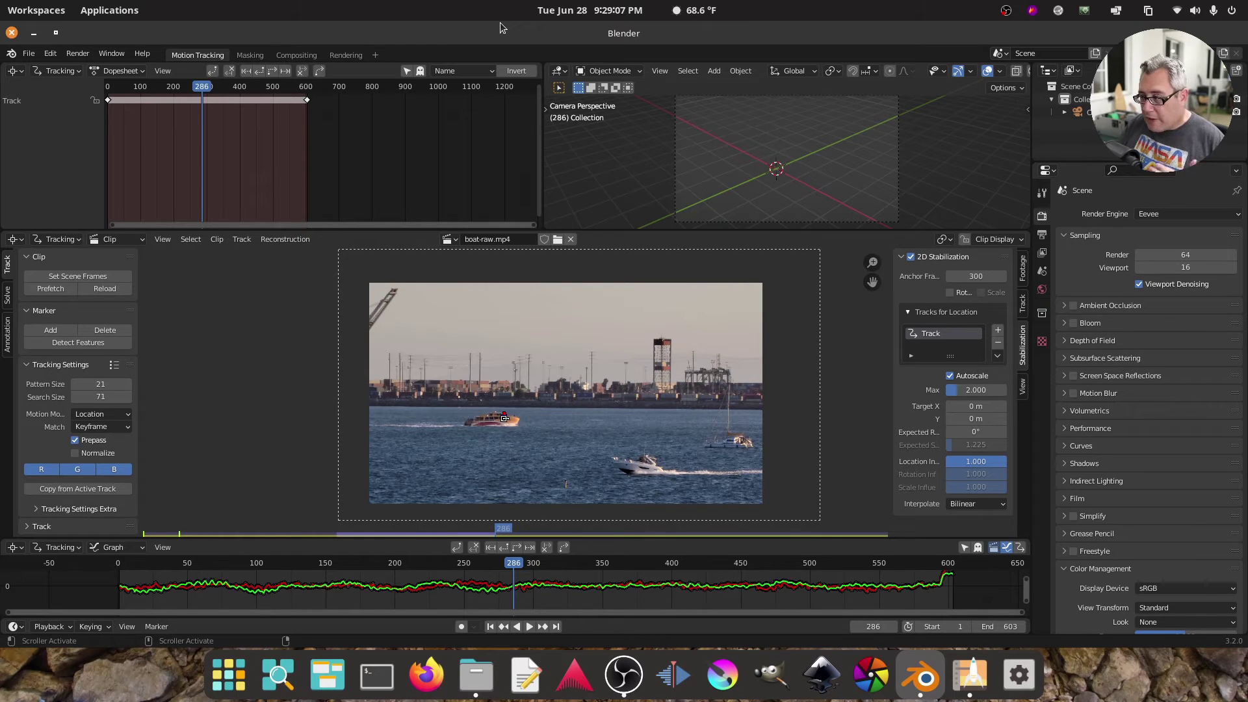
- In Compositing, enable Use Nodes, delete Render Layers, and move the Composite node right
{"action": "left_click", "coordinate": [298, 55]}
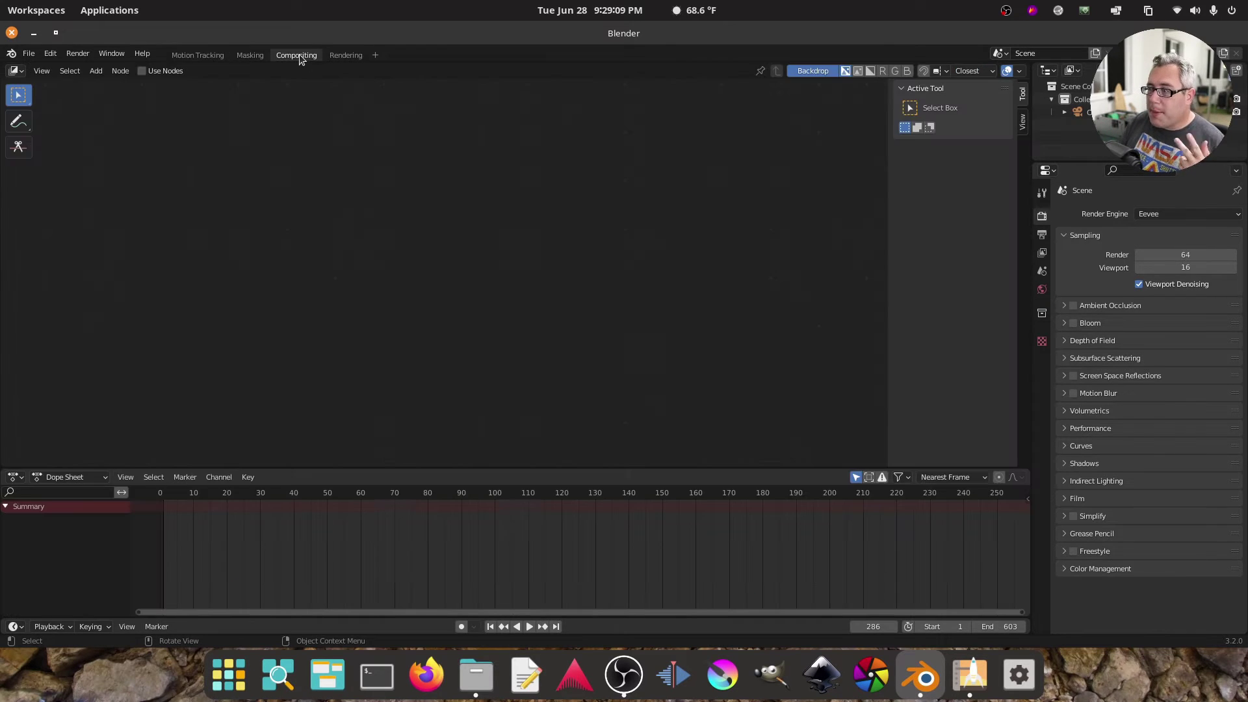
{"action": "left_click", "coordinate": [142, 71]}
{"action": "left_click_drag", "start_coordinate": [400, 184], "coordinate": [268, 176]}
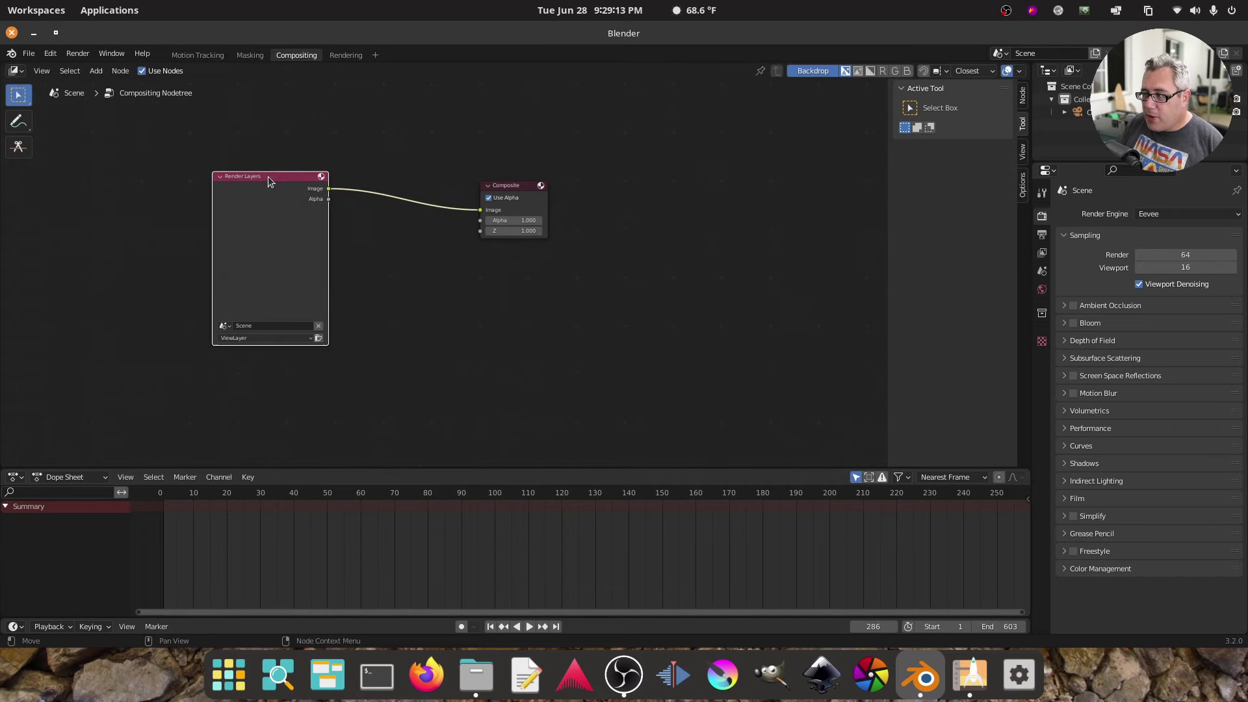
{"action": "key", "text": "x"}
{"action": "left_click_drag", "start_coordinate": [520, 186], "coordinate": [756, 167]}
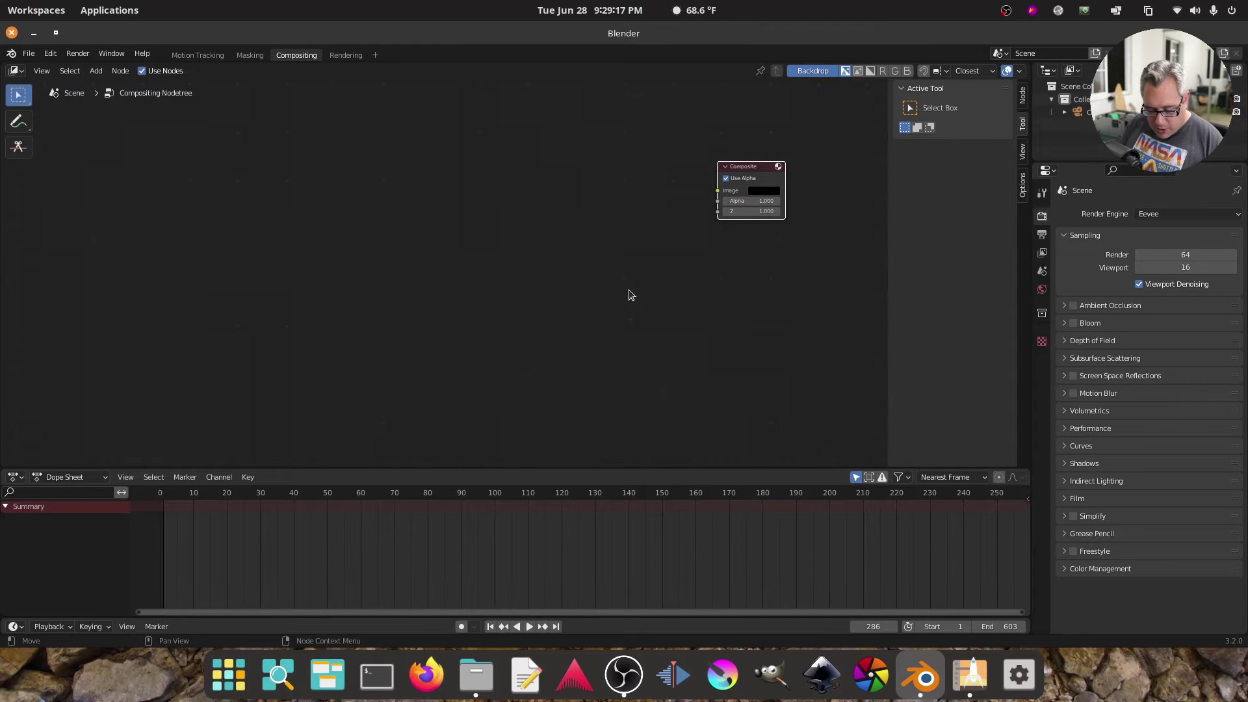
{"action": "key", "text": "shift+a"}
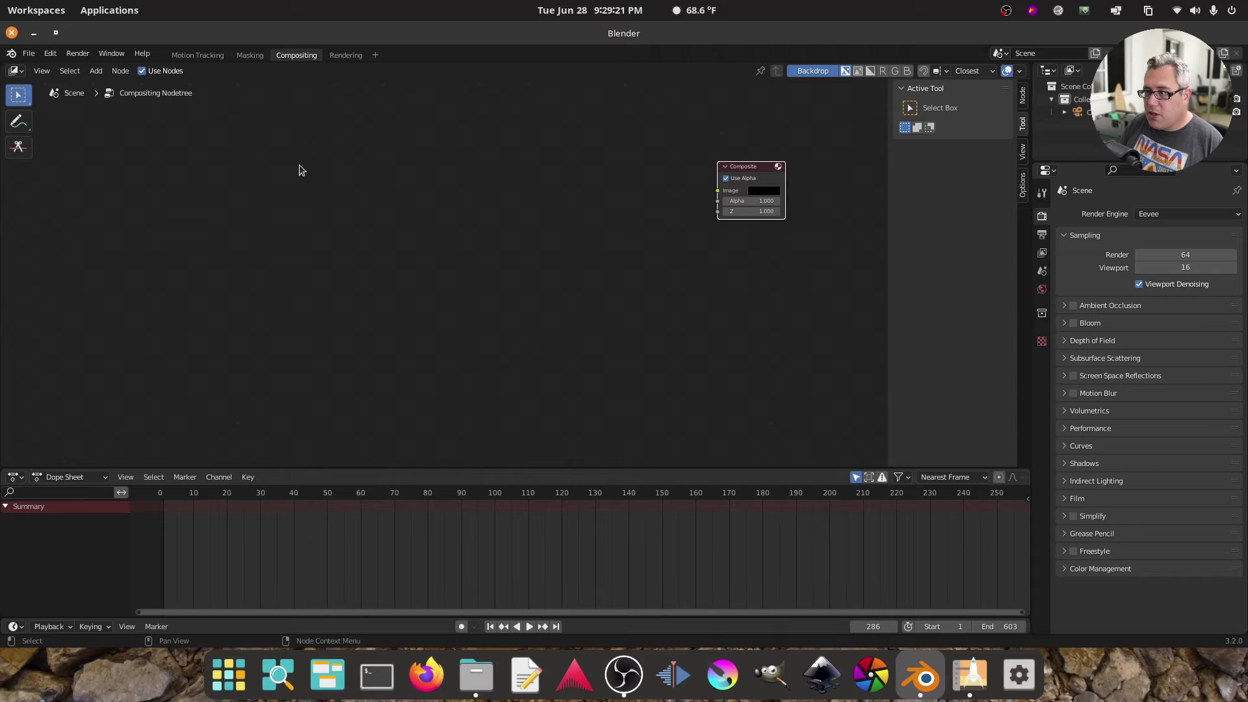
{"action": "left_click", "coordinate": [260, 156]}
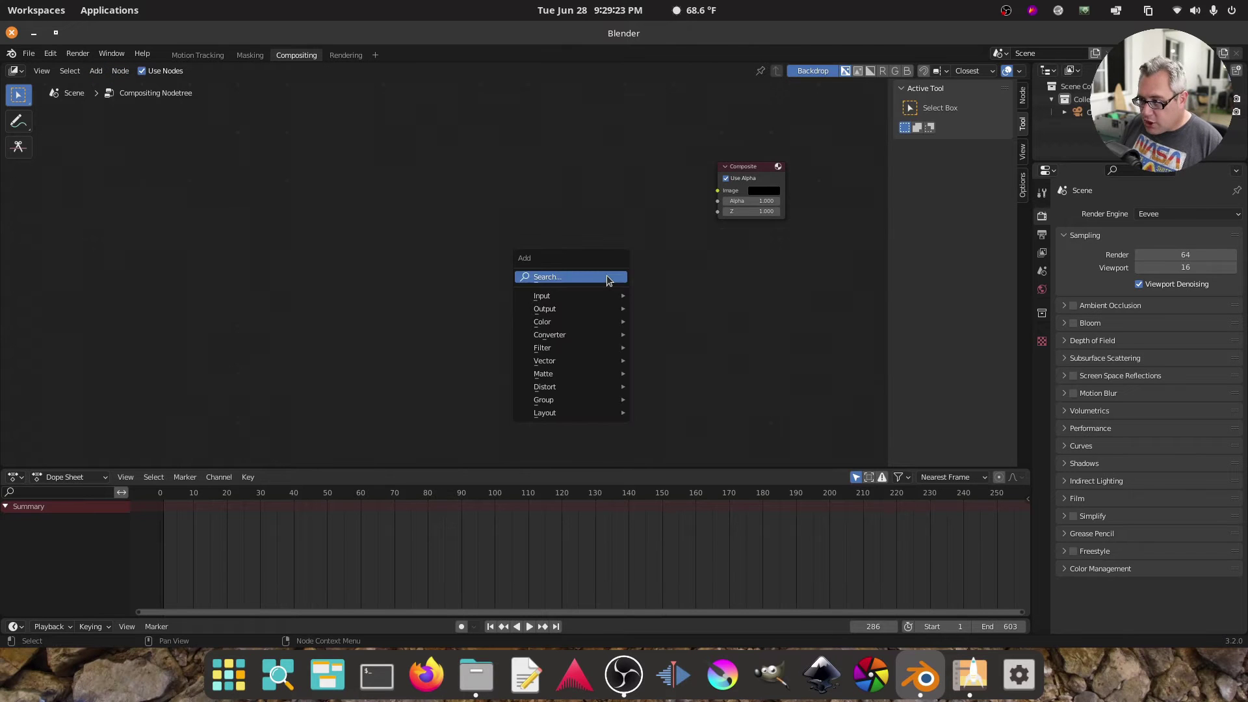
- Add a Viewer node below the Composite node
{"action": "key", "text": "shift+a"}
{"action": "mouse_move", "coordinate": [605, 295]}
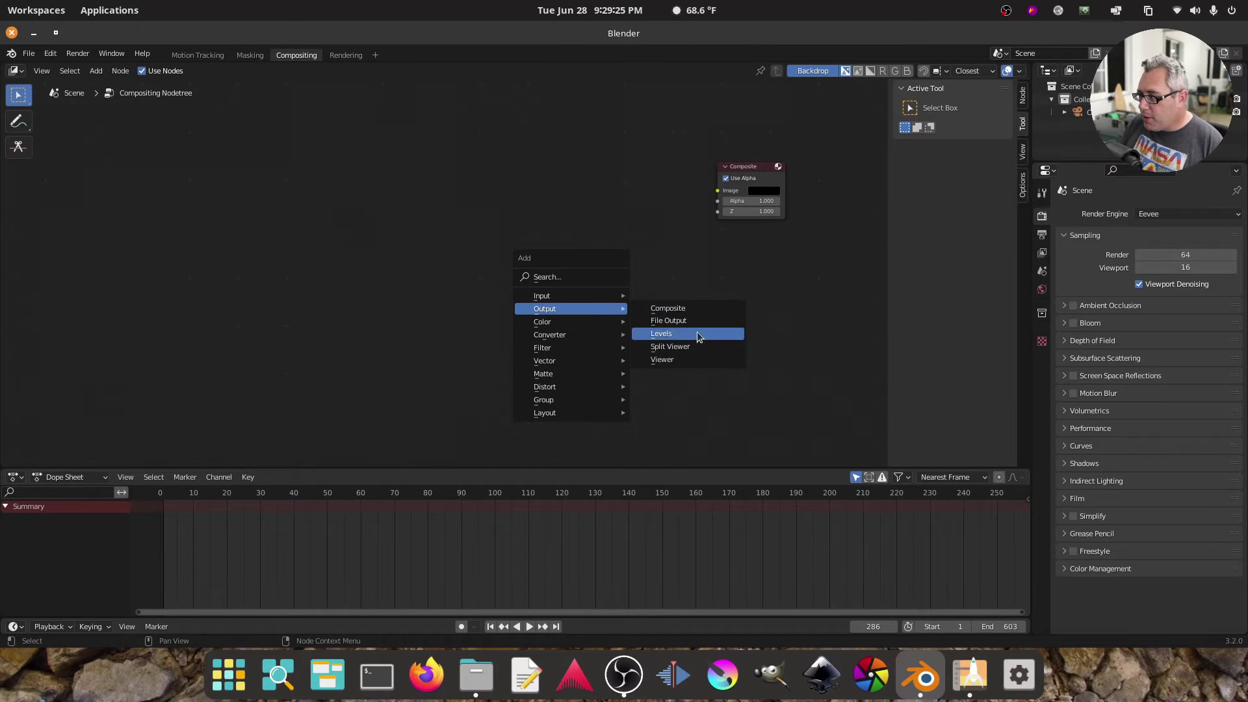
{"action": "left_click", "coordinate": [692, 361]}
{"action": "left_click", "coordinate": [722, 254]}
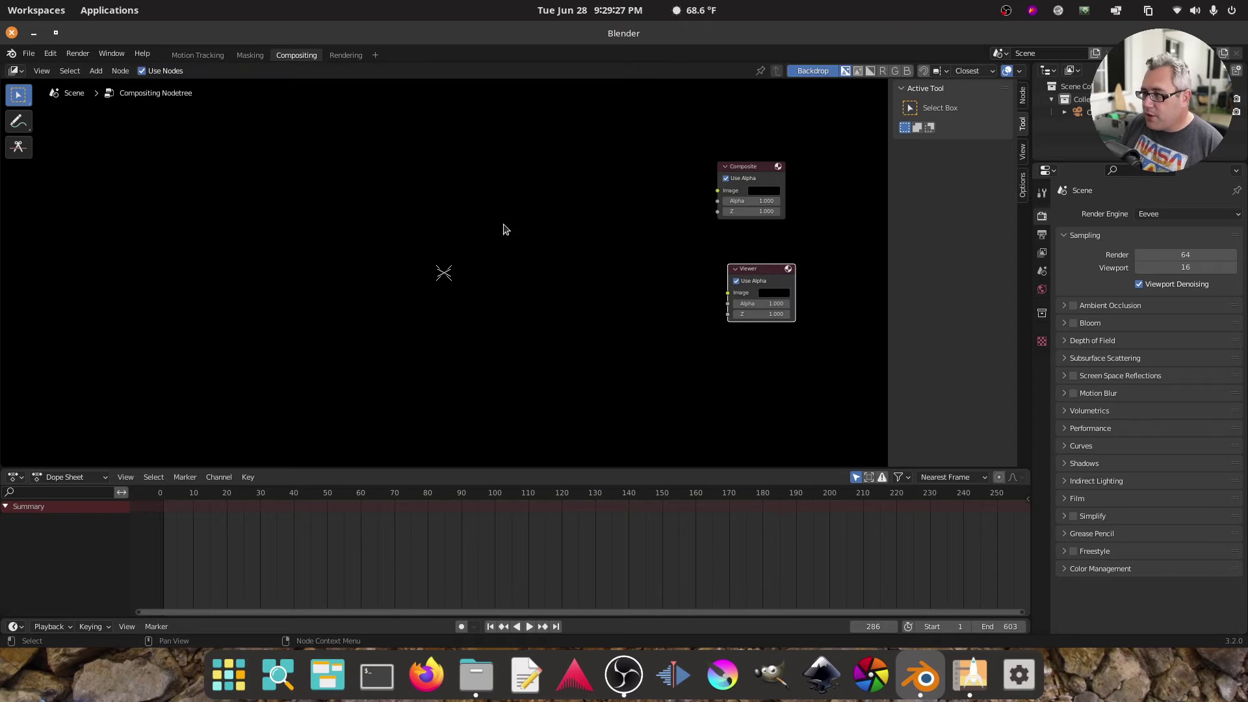
- Add a Movie Clip node with boat-raw.mp4 and link its Image to Composite and Viewer
{"action": "key", "text": "shift+a"}
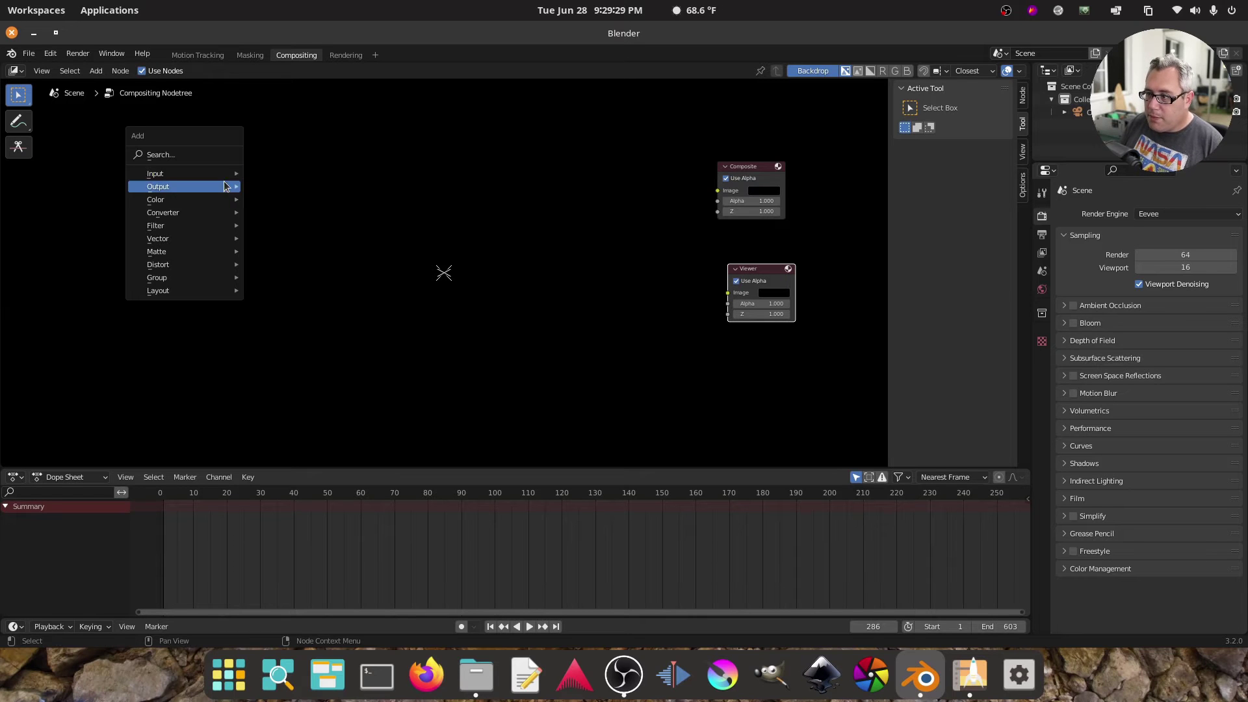
{"action": "mouse_move", "coordinate": [227, 174]}
{"action": "left_click", "coordinate": [312, 211]}
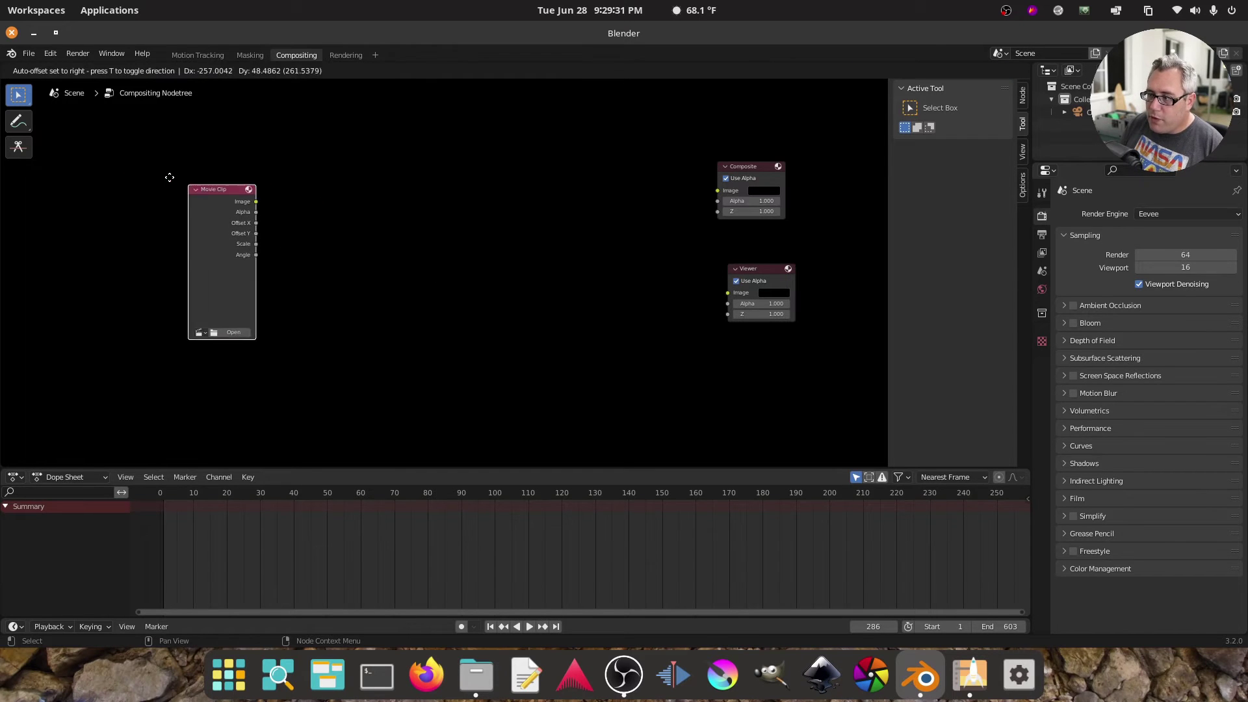
{"action": "left_click", "coordinate": [147, 169]}
{"action": "left_click", "coordinate": [181, 324]}
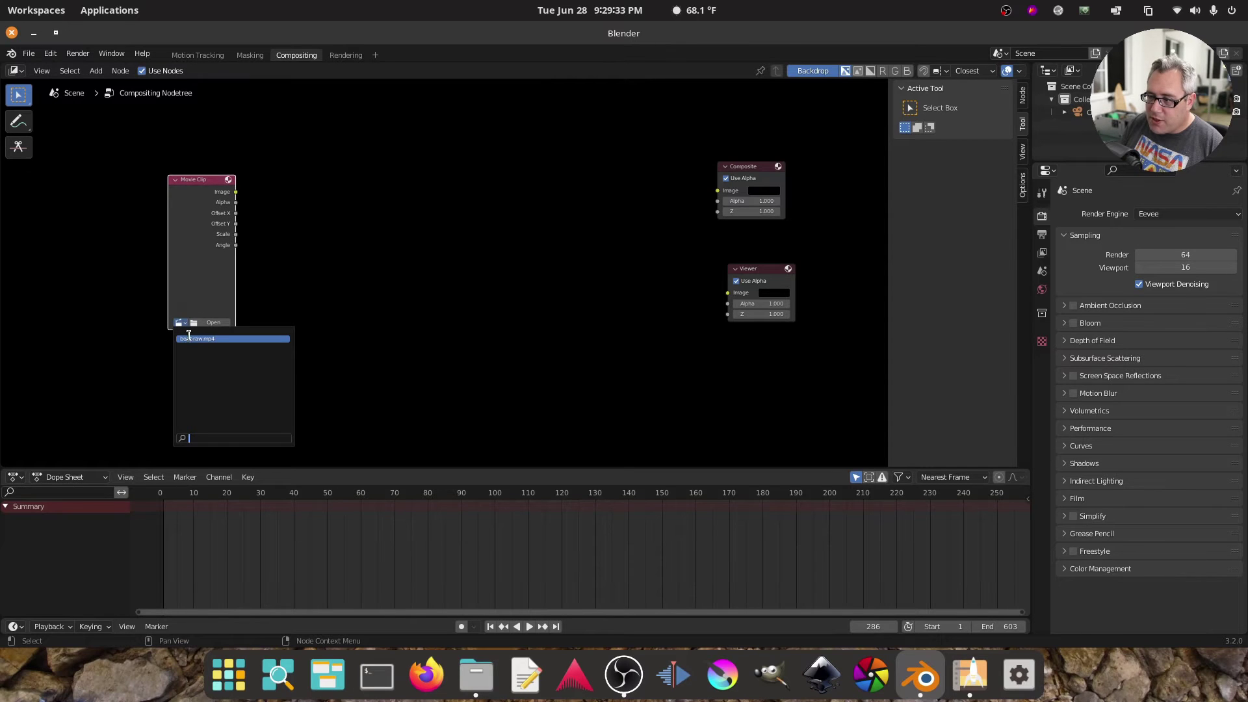
{"action": "left_click", "coordinate": [192, 339]}
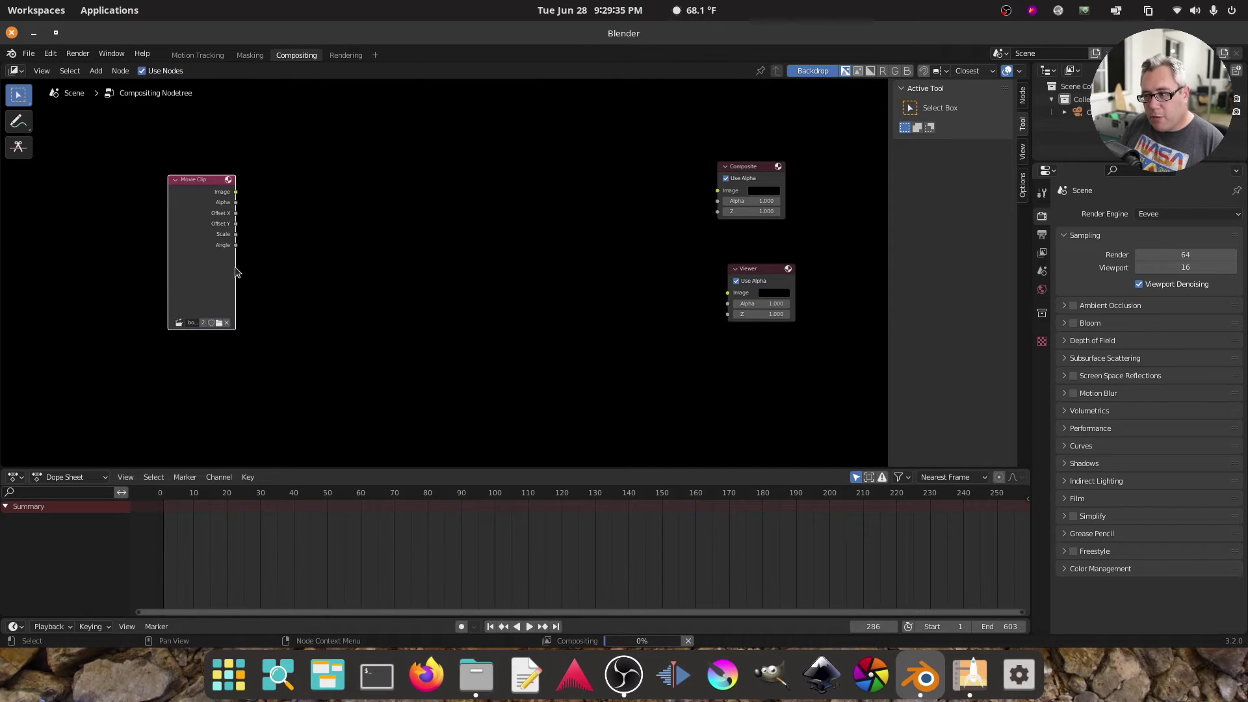
{"action": "left_click_drag", "start_coordinate": [236, 193], "coordinate": [717, 191]}
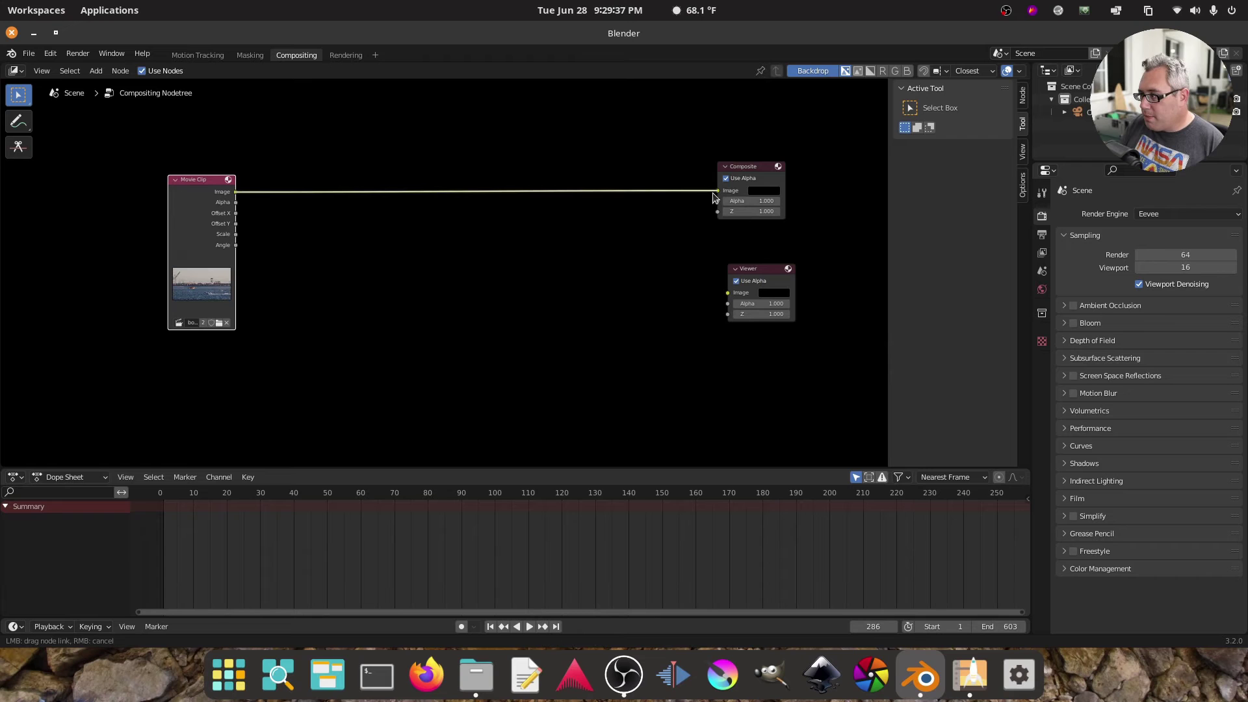
{"action": "left_click_drag", "start_coordinate": [236, 193], "coordinate": [727, 293]}
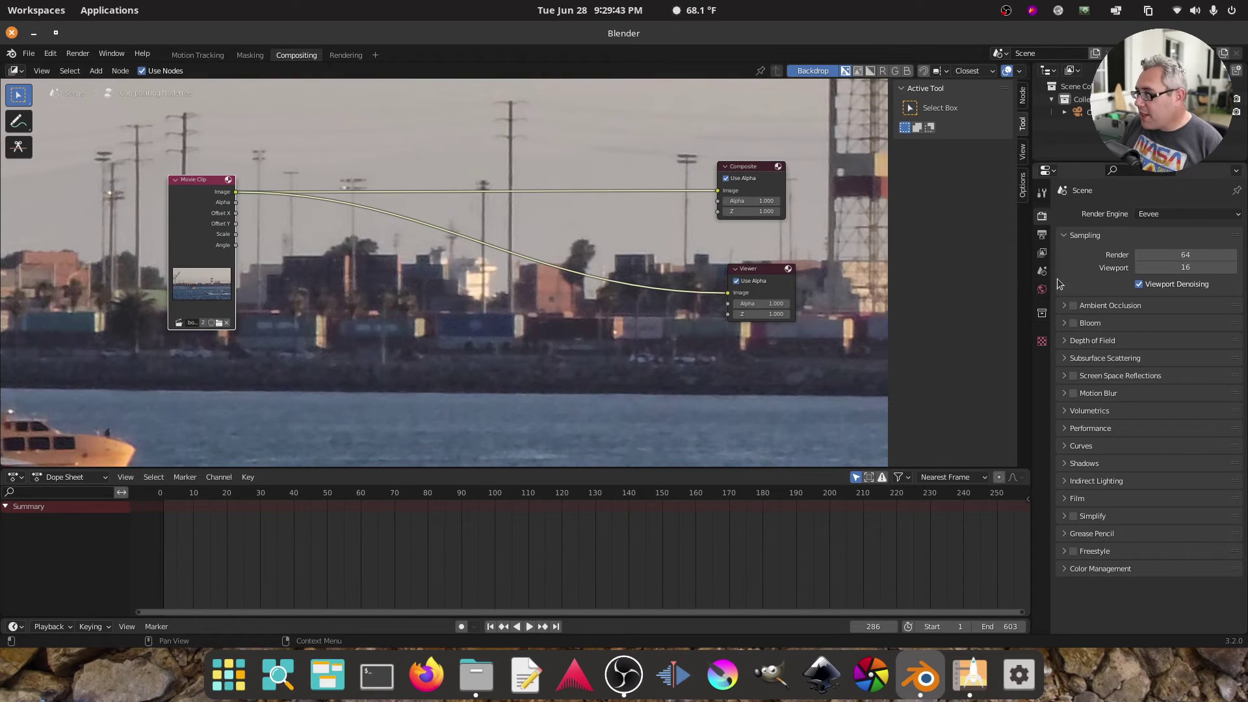
- Fit the backdrop preview to the node editor and move the Movie Clip node up-left
{"action": "left_click", "coordinate": [1024, 152]}
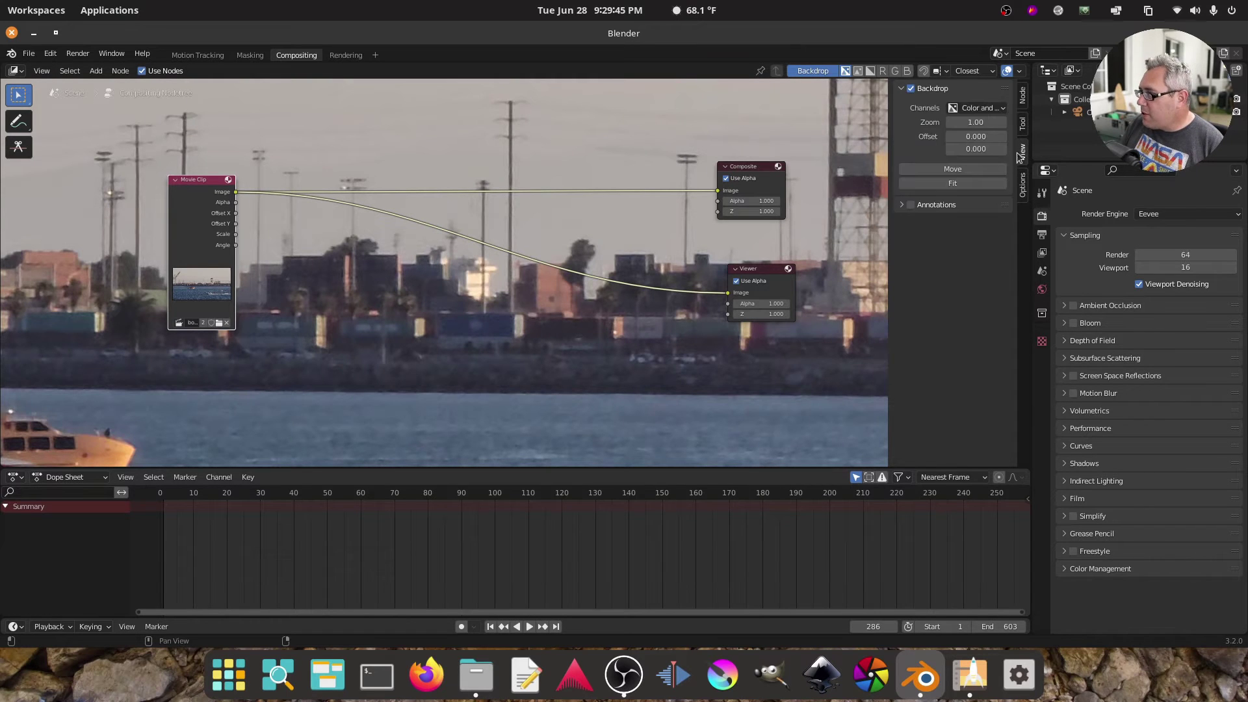
{"action": "left_click", "coordinate": [955, 184]}
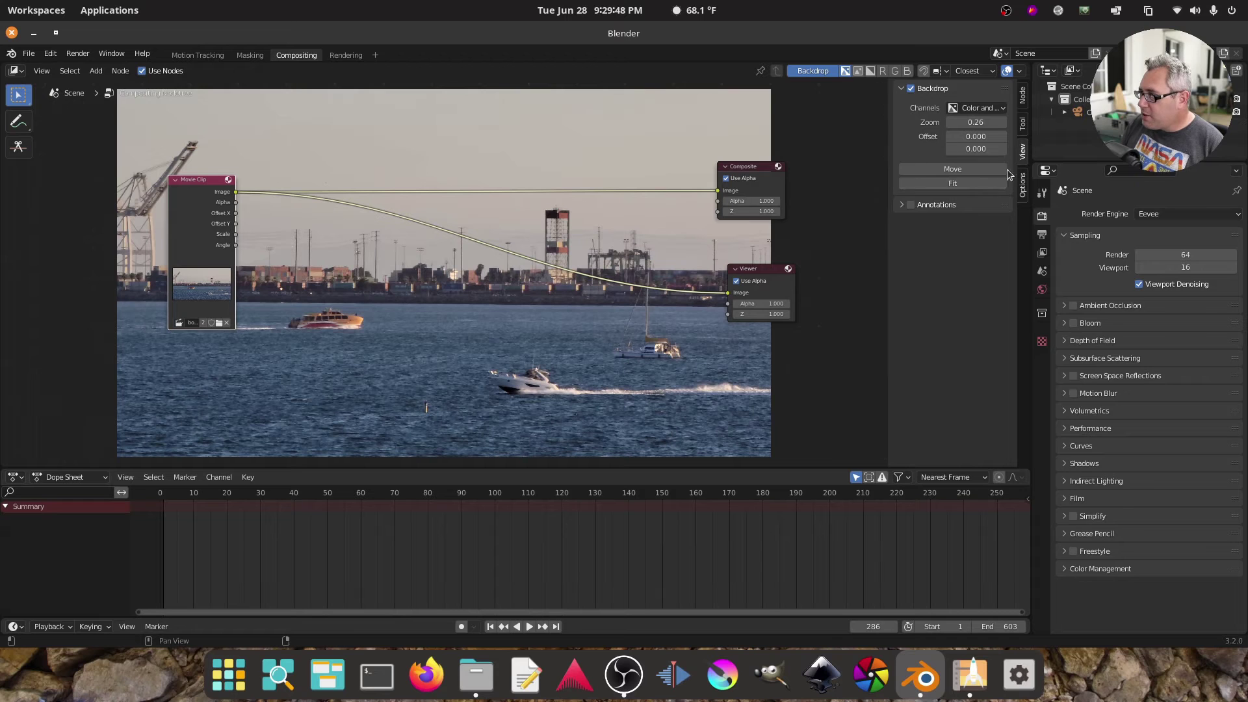
{"action": "left_click_drag", "start_coordinate": [975, 137], "coordinate": [989, 137]}
{"action": "left_click", "coordinate": [952, 181]}
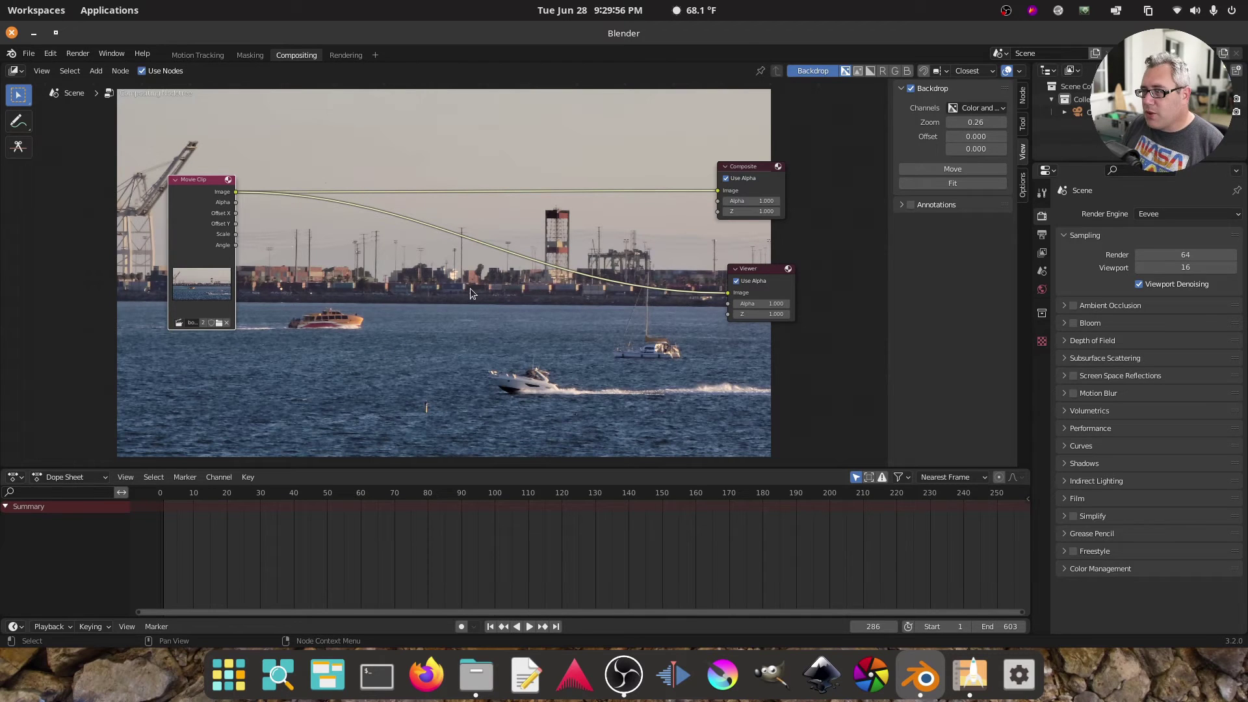
{"action": "left_click_drag", "start_coordinate": [204, 186], "coordinate": [132, 173]}
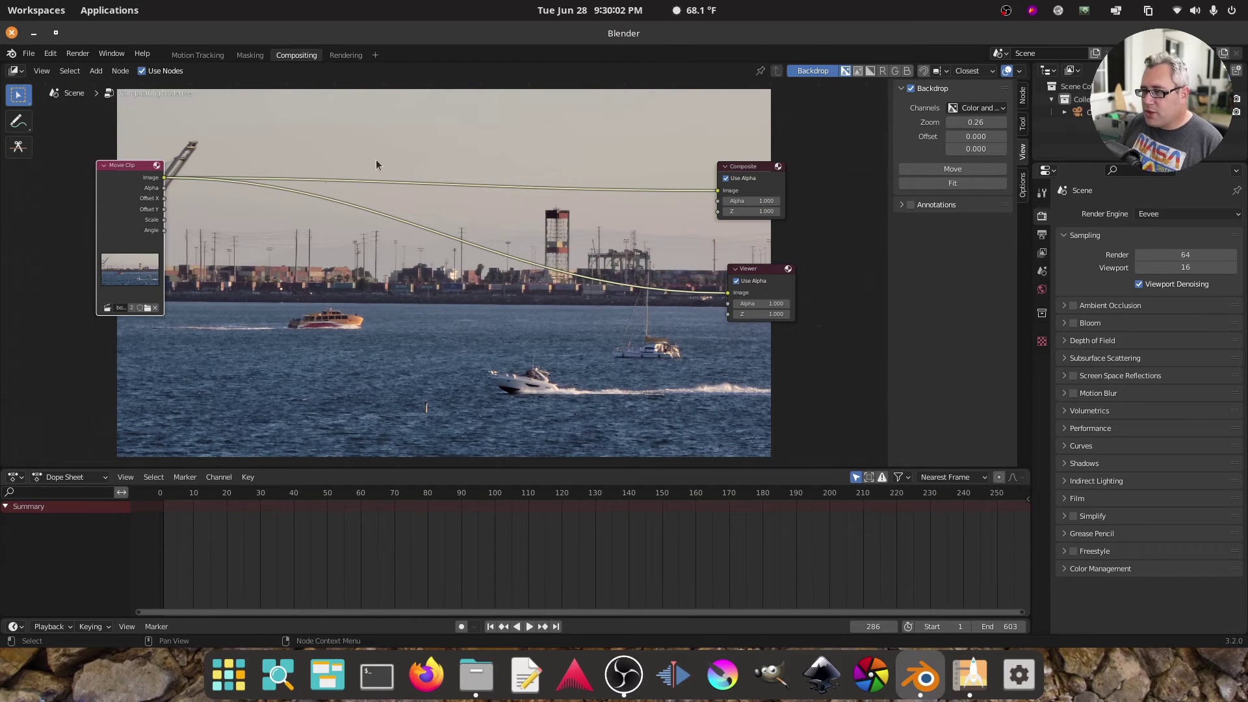
{"action": "left_click", "coordinate": [72, 56]}
- Render the current harbour frame, zoom out to inspect it, and close the render window
{"action": "left_click", "coordinate": [93, 71]}
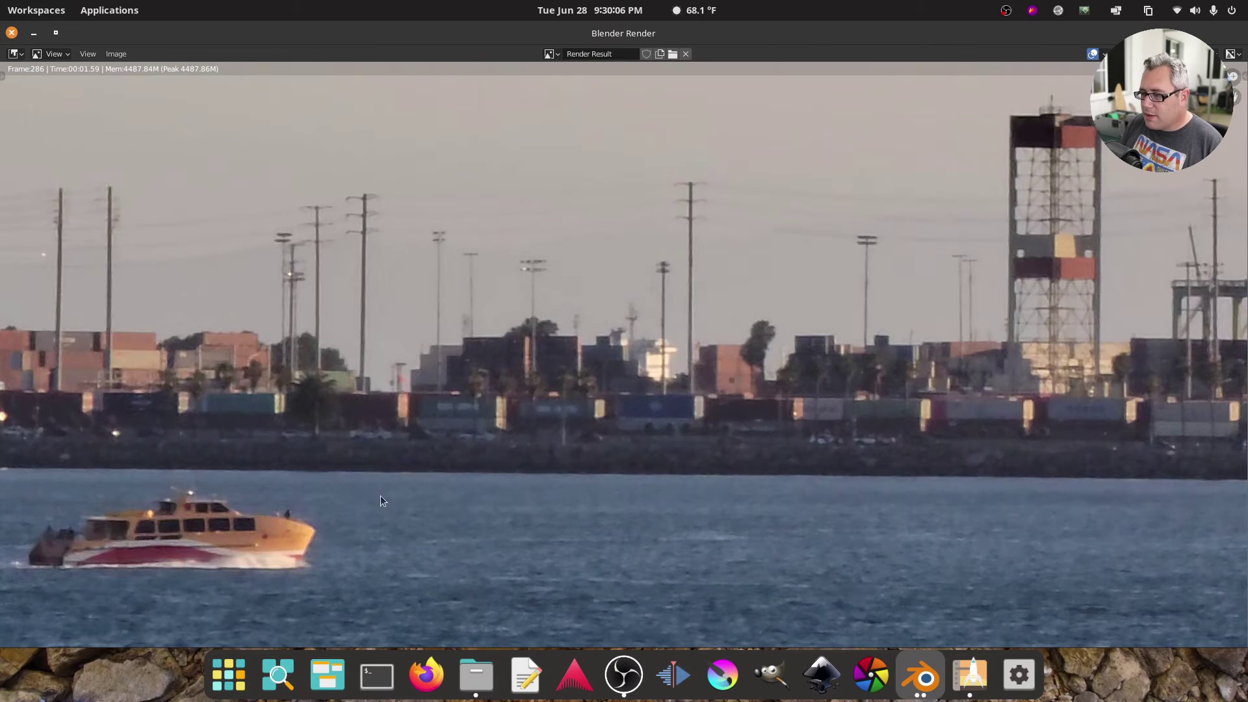
{"action": "scroll", "coordinate": [390, 448], "scroll_direction": "down", "scroll_amount": 2}
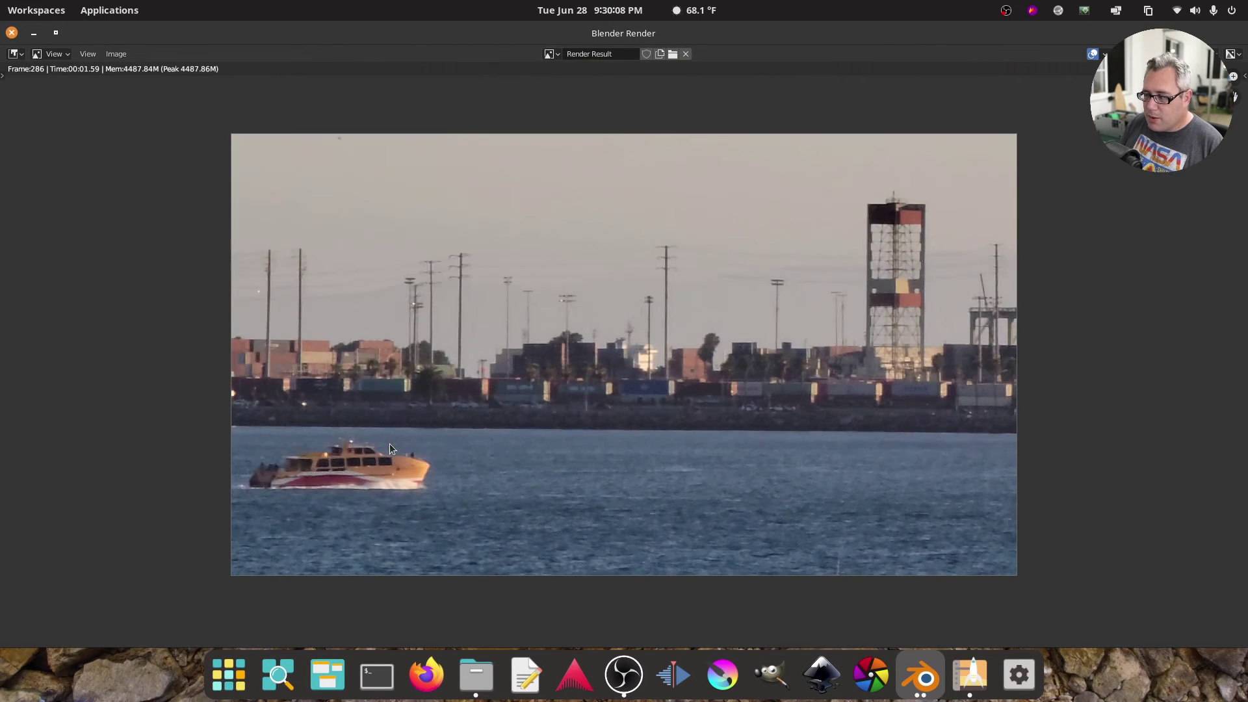
{"action": "left_click", "coordinate": [12, 32]}
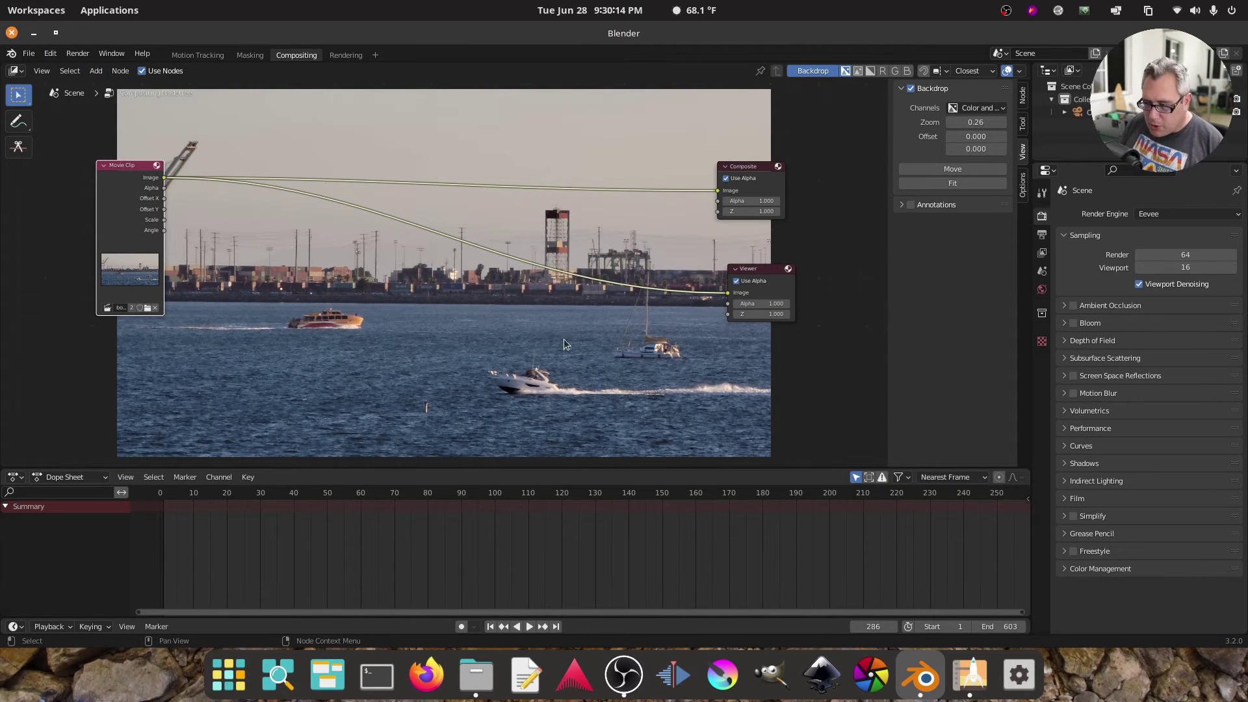
- Add a reroute joining the Composite and Viewer links and move it right
{"action": "key", "text": "shift"}
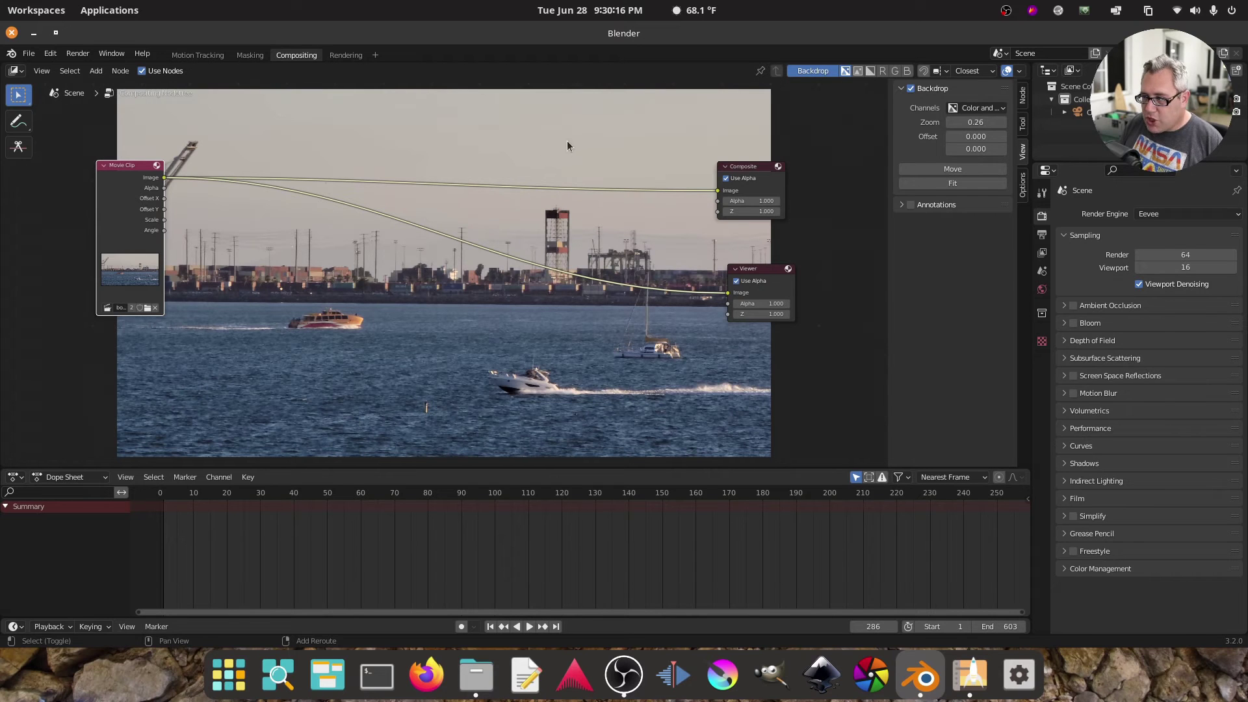
{"action": "right_click_drag", "start_coordinate": [618, 129], "coordinate": [622, 321], "text": "shift"}
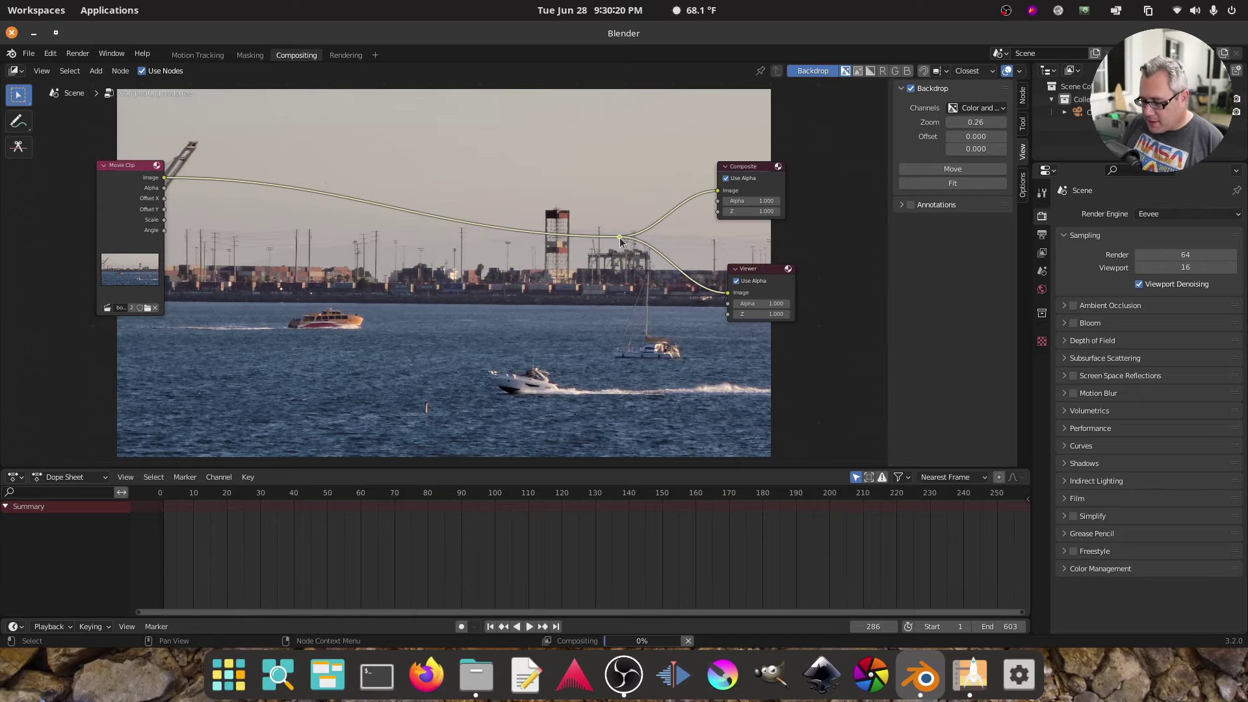
{"action": "left_click_drag", "start_coordinate": [620, 238], "coordinate": [672, 246]}
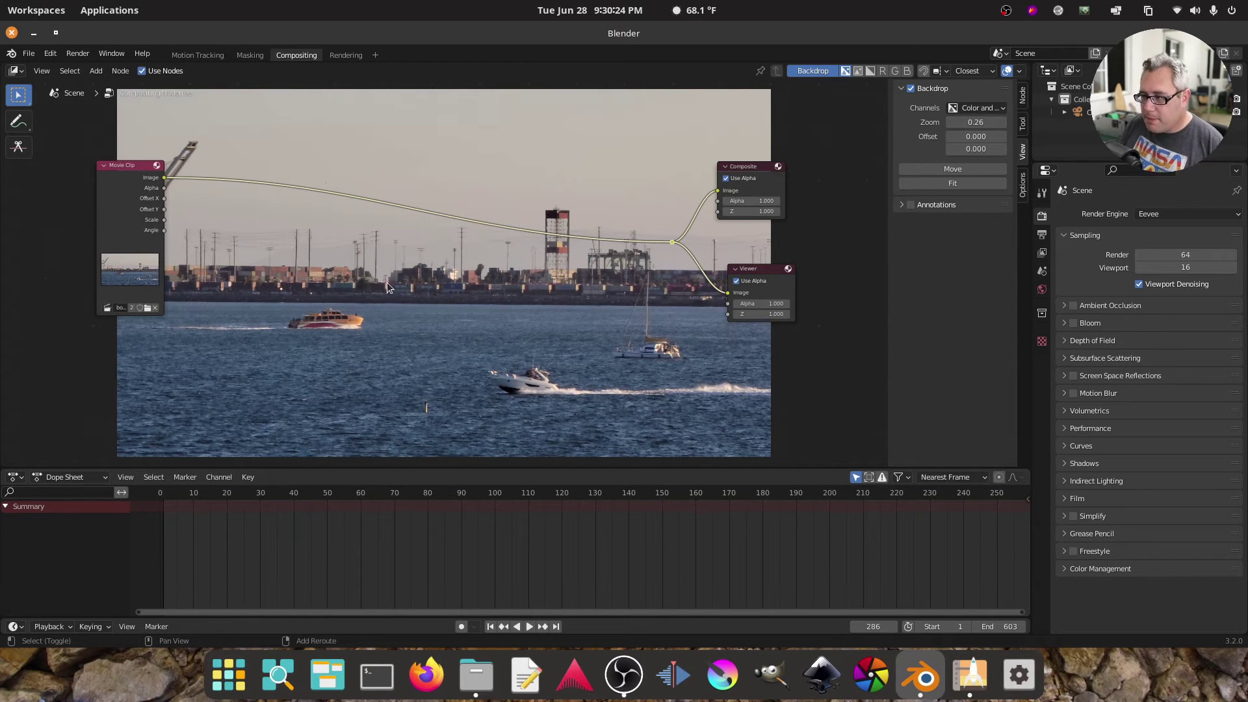
- Insert a Stabilize 2D node into the Movie Clip link, using the boat-raw.mp4 clip
{"action": "key", "text": "shift+a"}
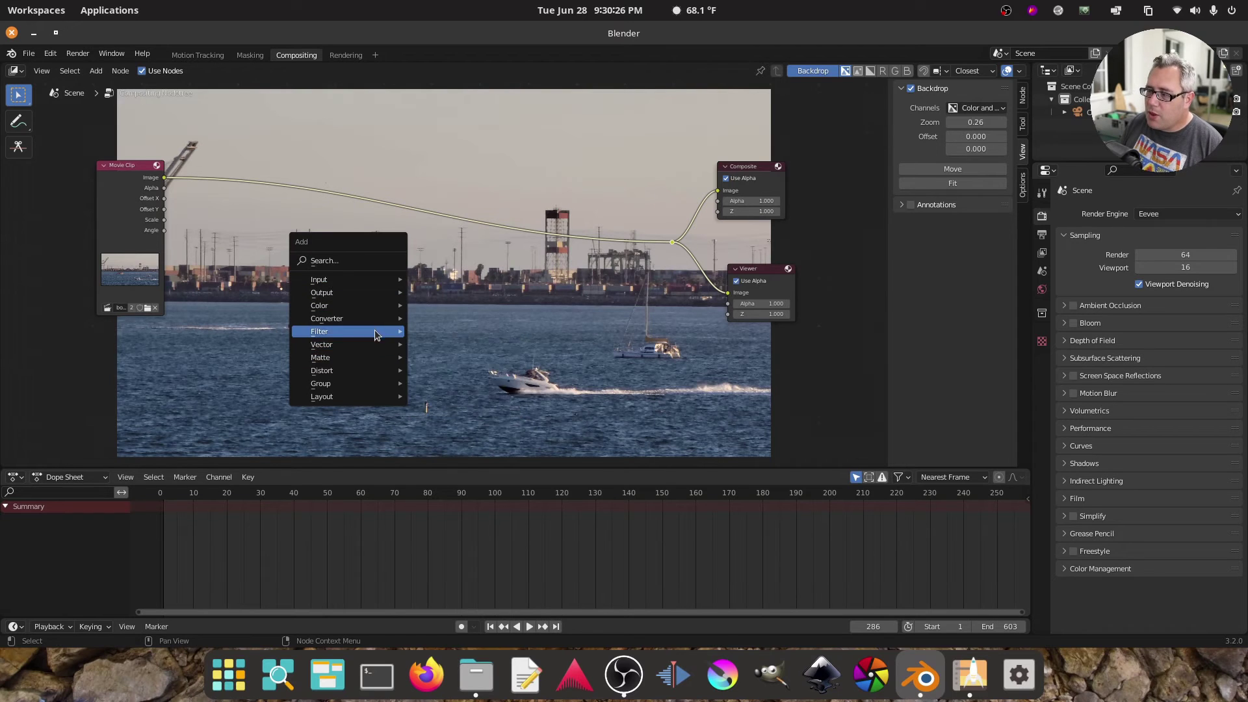
{"action": "mouse_move", "coordinate": [371, 370]}
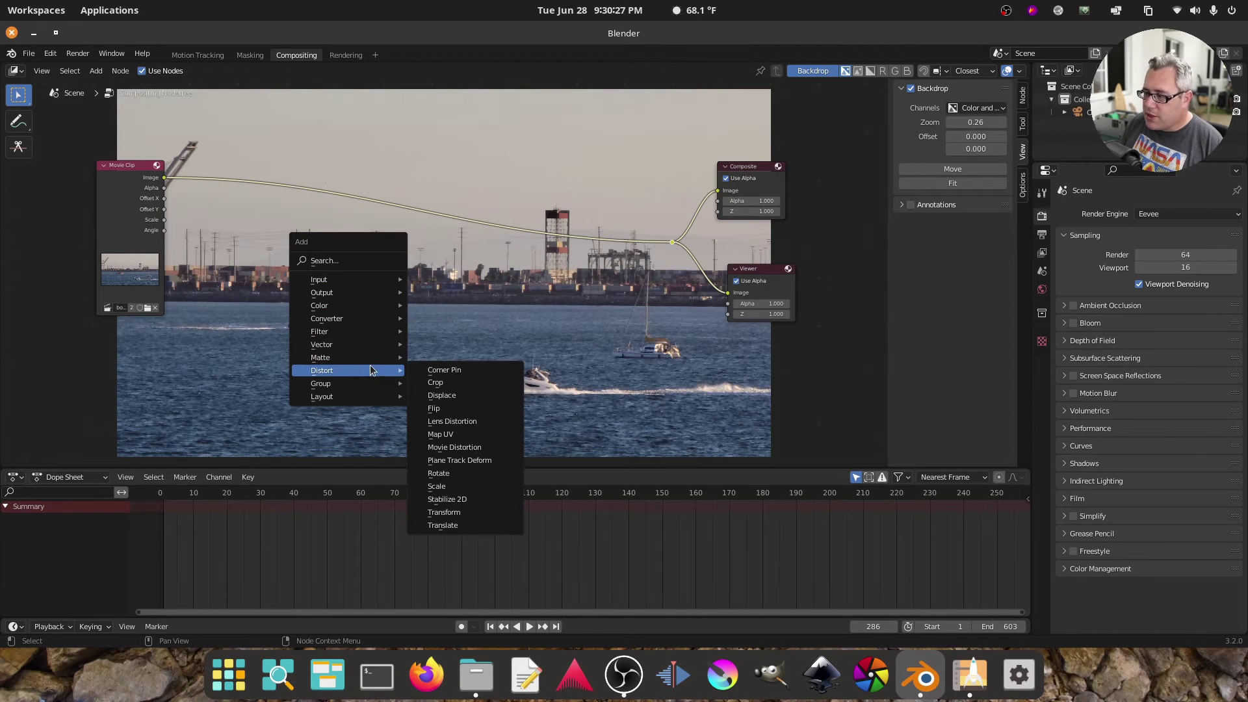
{"action": "left_click", "coordinate": [479, 499]}
{"action": "left_click", "coordinate": [225, 187]}
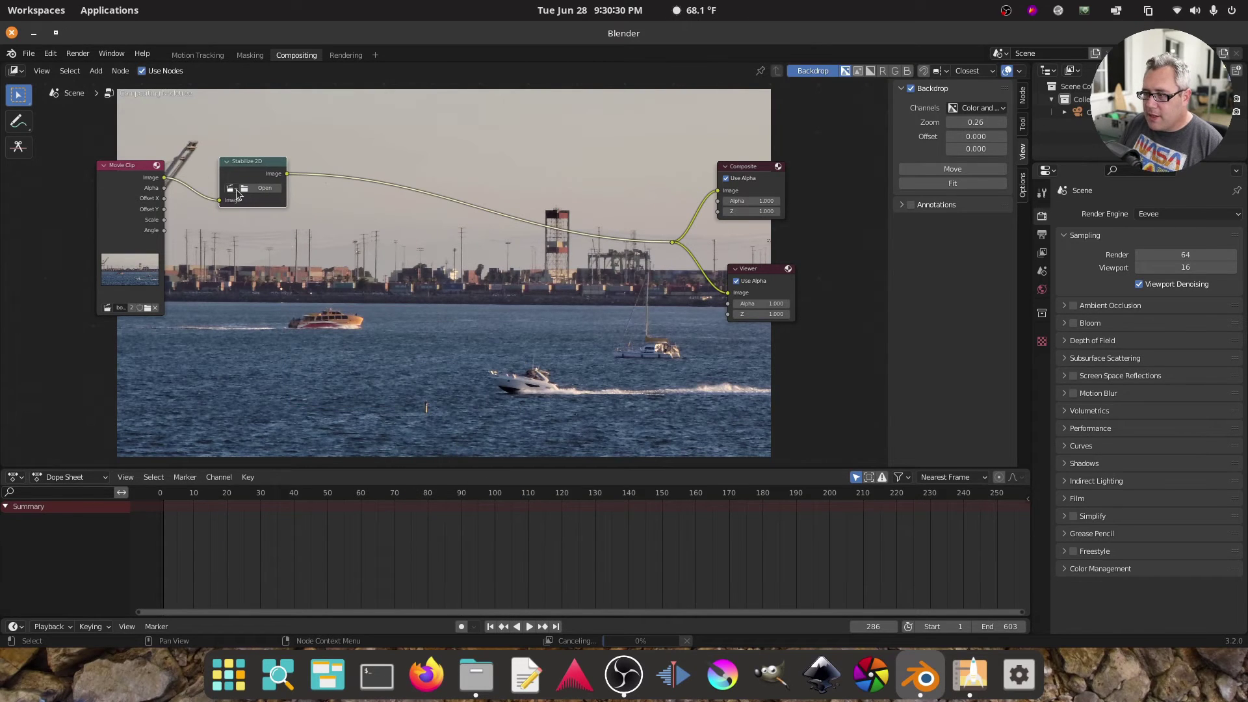
{"action": "left_click", "coordinate": [235, 190]}
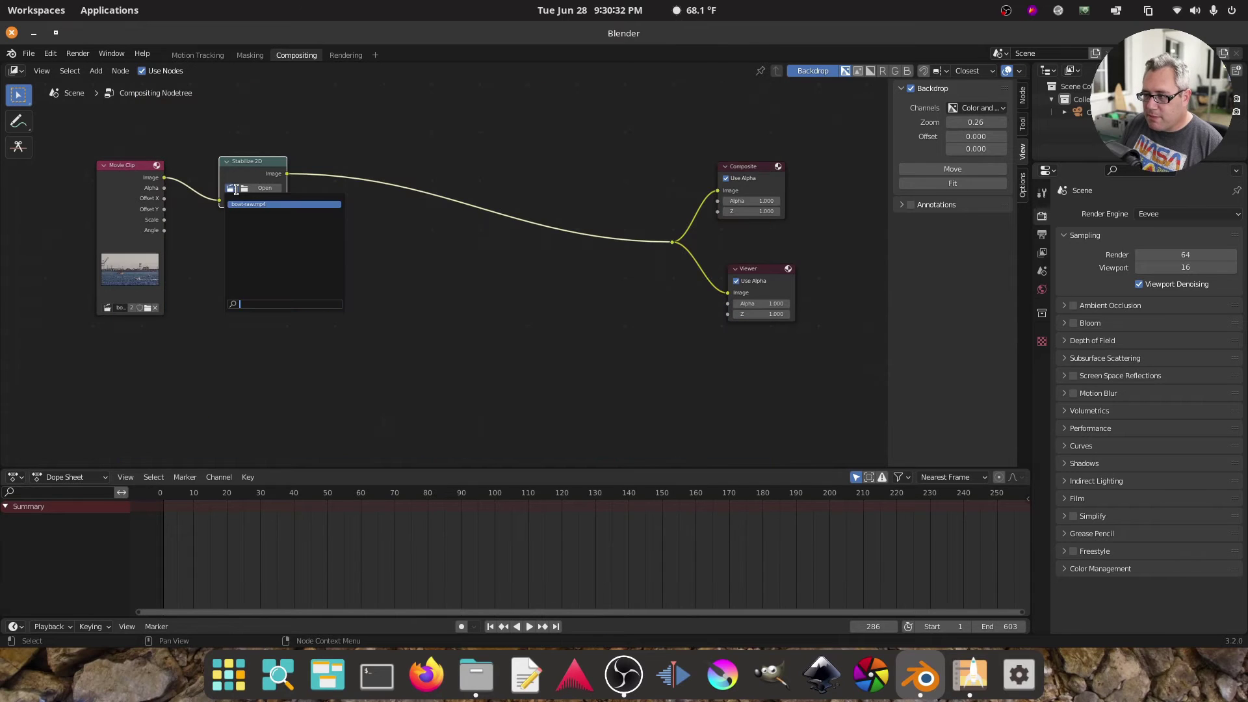
{"action": "left_click", "coordinate": [236, 204]}
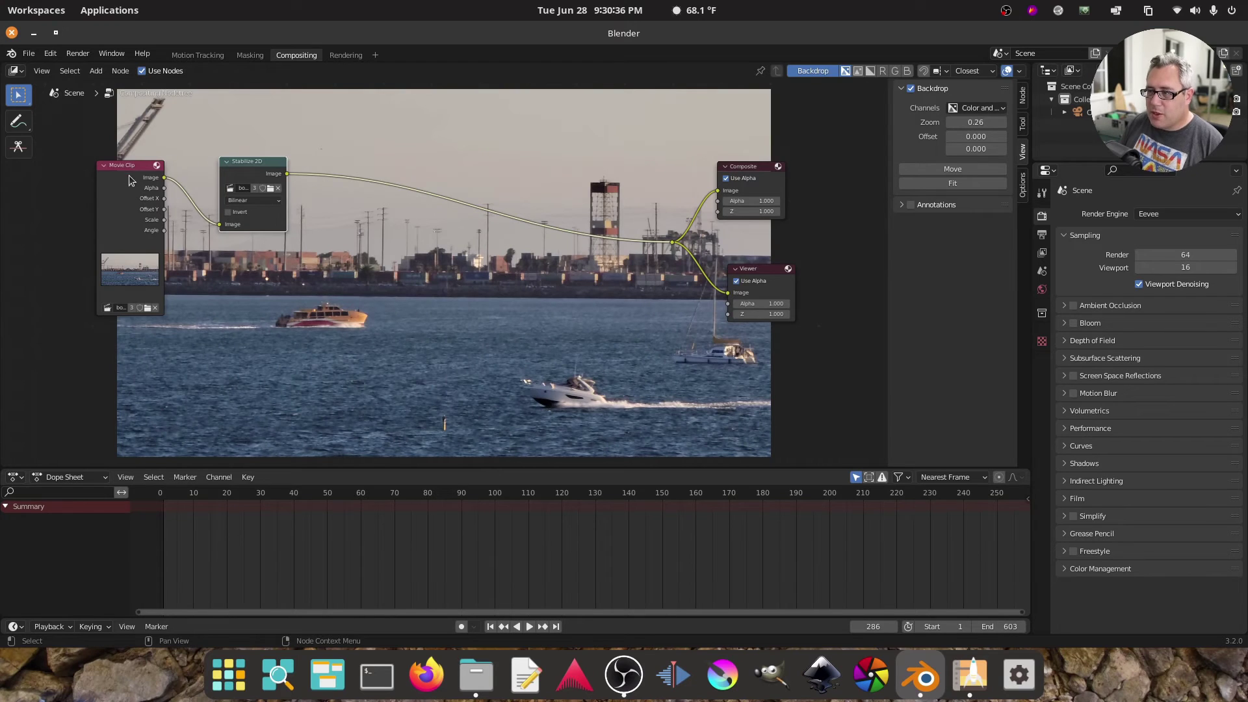
- Tidy the Movie Clip, Stabilize 2D, Composite and Viewer nodes, then render a test still
{"action": "mouse_move", "coordinate": [129, 173]}
{"action": "left_mouse_down"}
{"action": "mouse_move", "coordinate": [100, 170]}
{"action": "mouse_move", "coordinate": [114, 177]}
{"action": "left_mouse_up"}
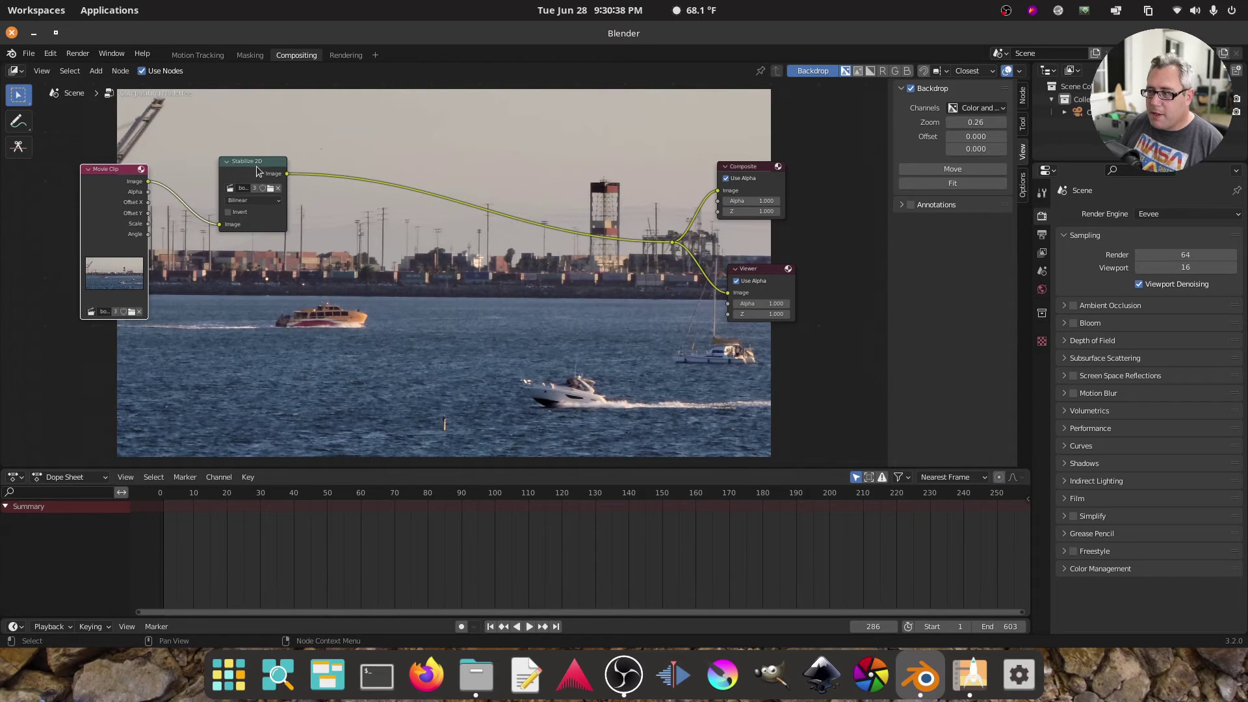
{"action": "left_click_drag", "start_coordinate": [251, 161], "coordinate": [249, 177]}
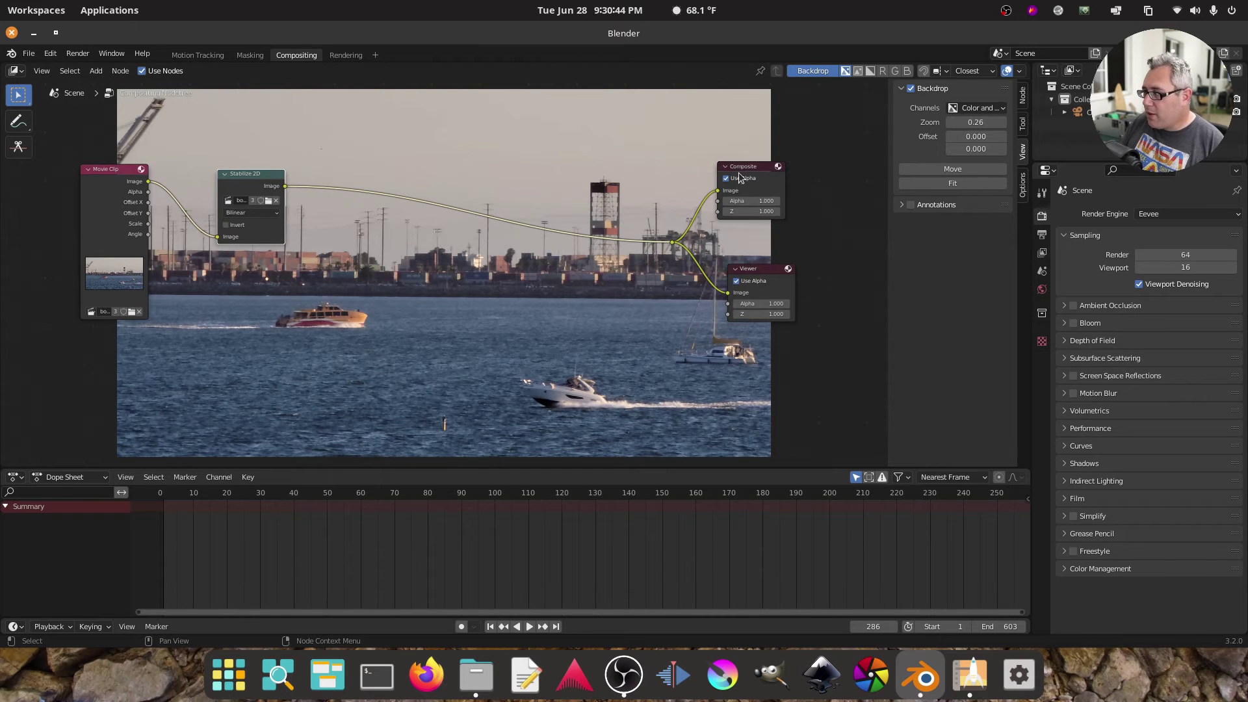
{"action": "left_click_drag", "start_coordinate": [751, 172], "coordinate": [768, 177]}
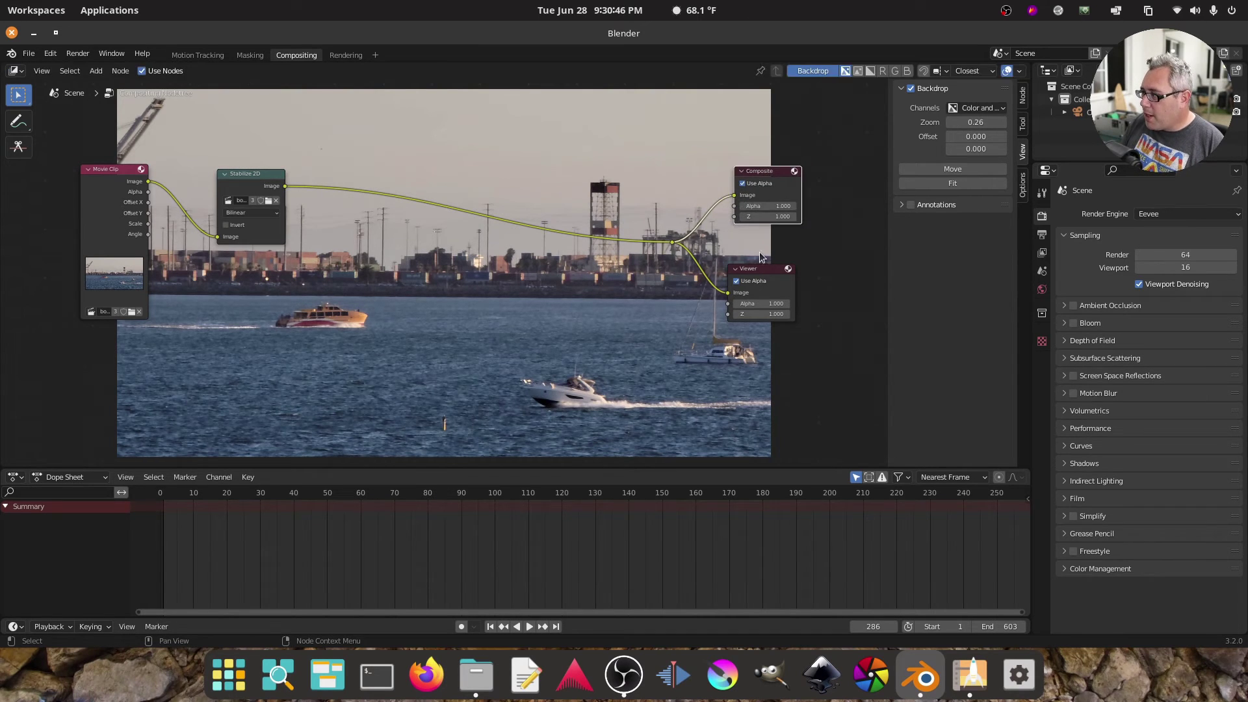
{"action": "left_click_drag", "start_coordinate": [759, 267], "coordinate": [754, 272]}
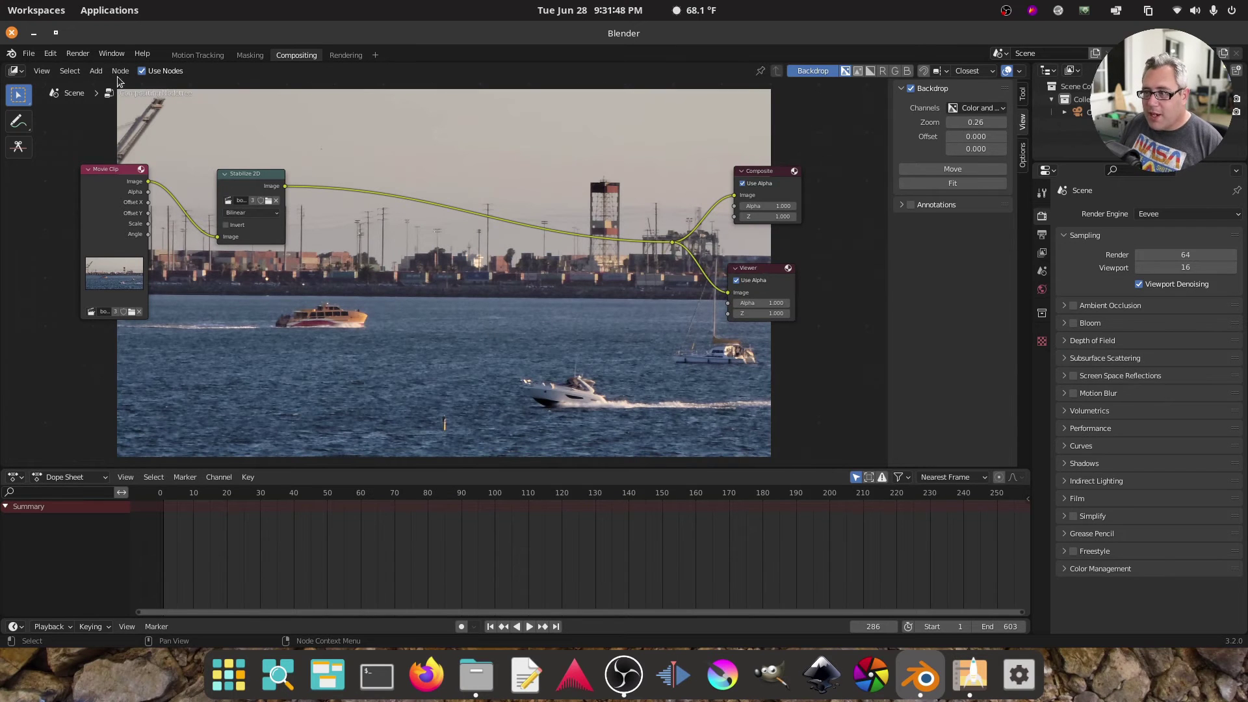
{"action": "left_click", "coordinate": [78, 53]}
{"action": "left_click", "coordinate": [120, 68]}
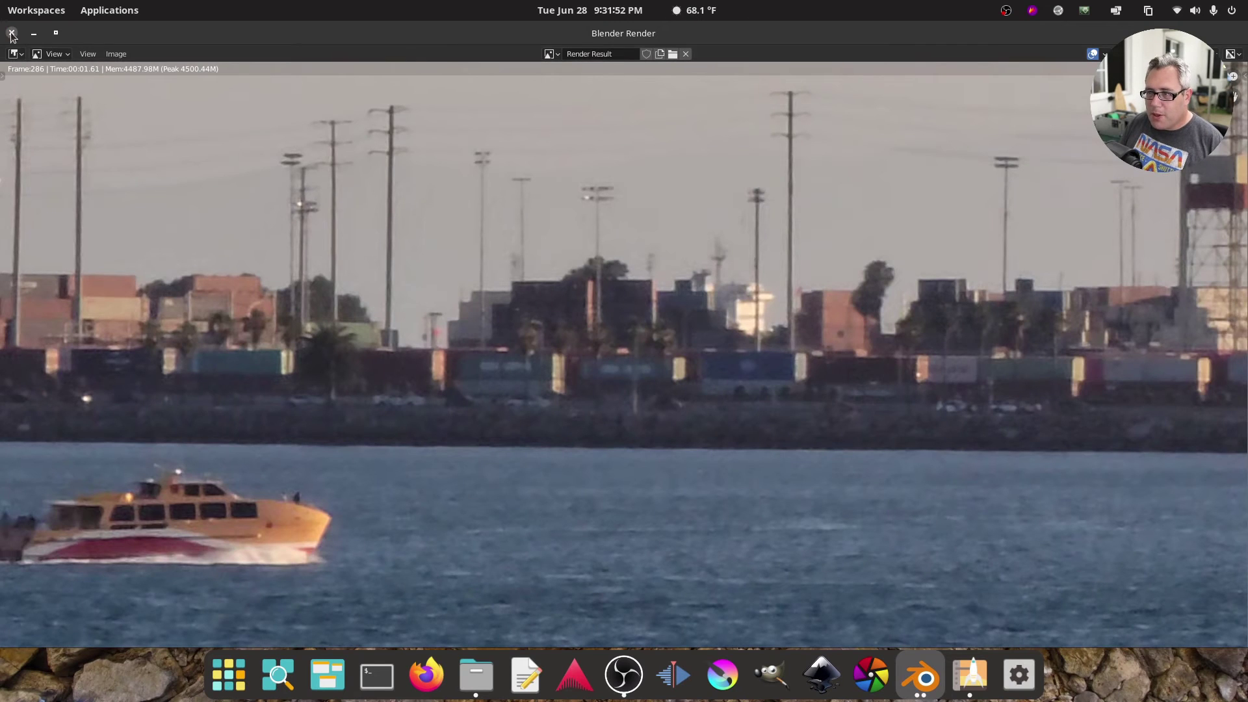
- Close the render window and drop a Scale node onto the stabilizer's output link
{"action": "left_click", "coordinate": [12, 32]}
{"action": "key", "text": "shift+a"}
{"action": "mouse_move", "coordinate": [307, 334]}
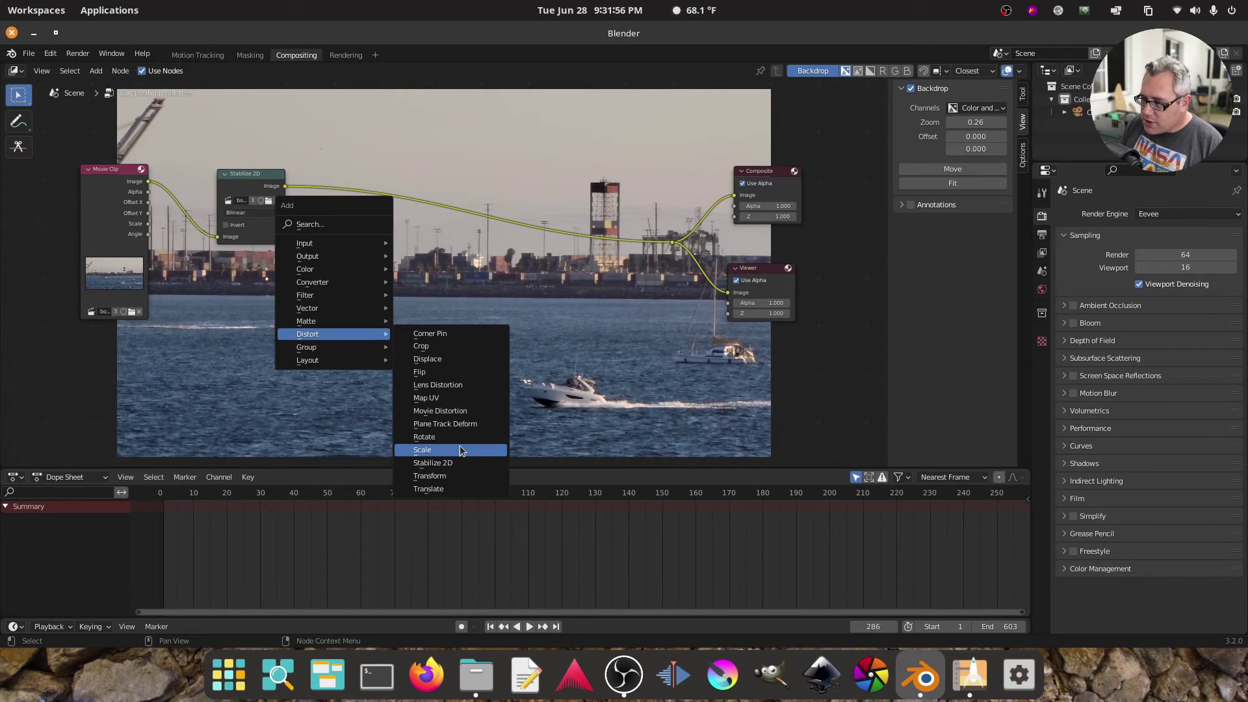
{"action": "left_click", "coordinate": [429, 449]}
{"action": "left_click", "coordinate": [520, 301]}
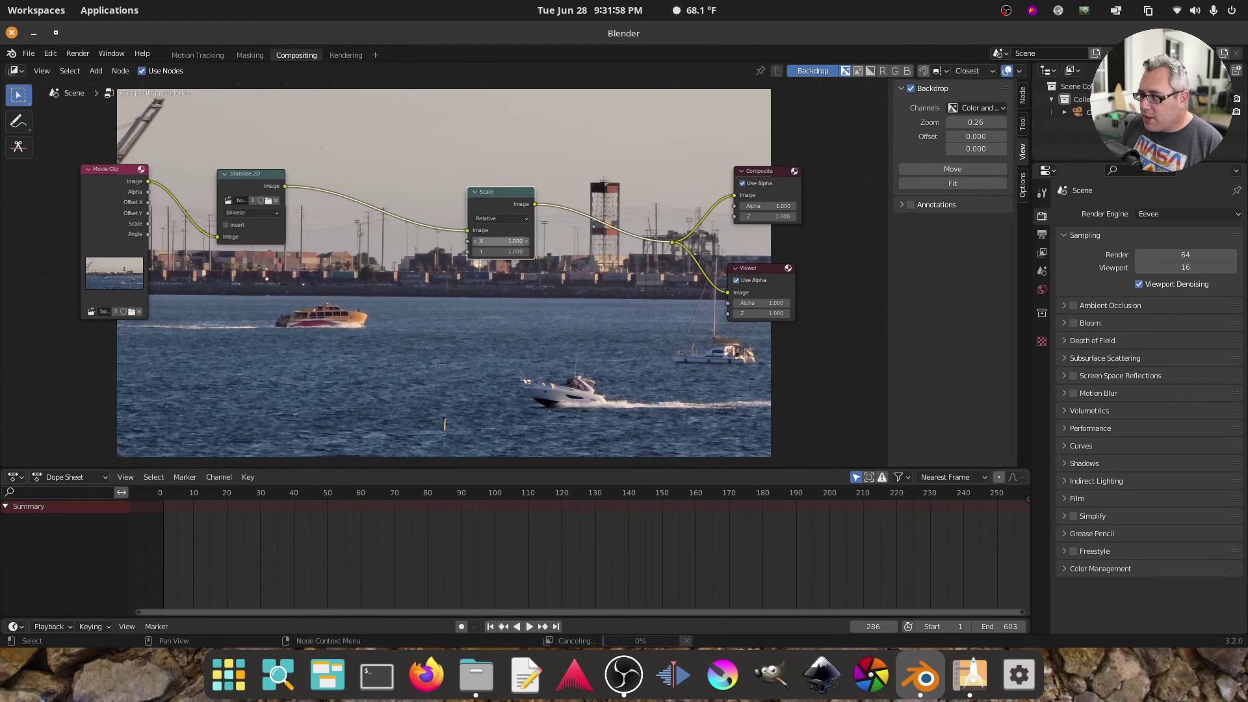
- Set the Scale node's X and Y values to 0.5
{"action": "left_click", "coordinate": [522, 241]}
{"action": "type", "text": "0"}
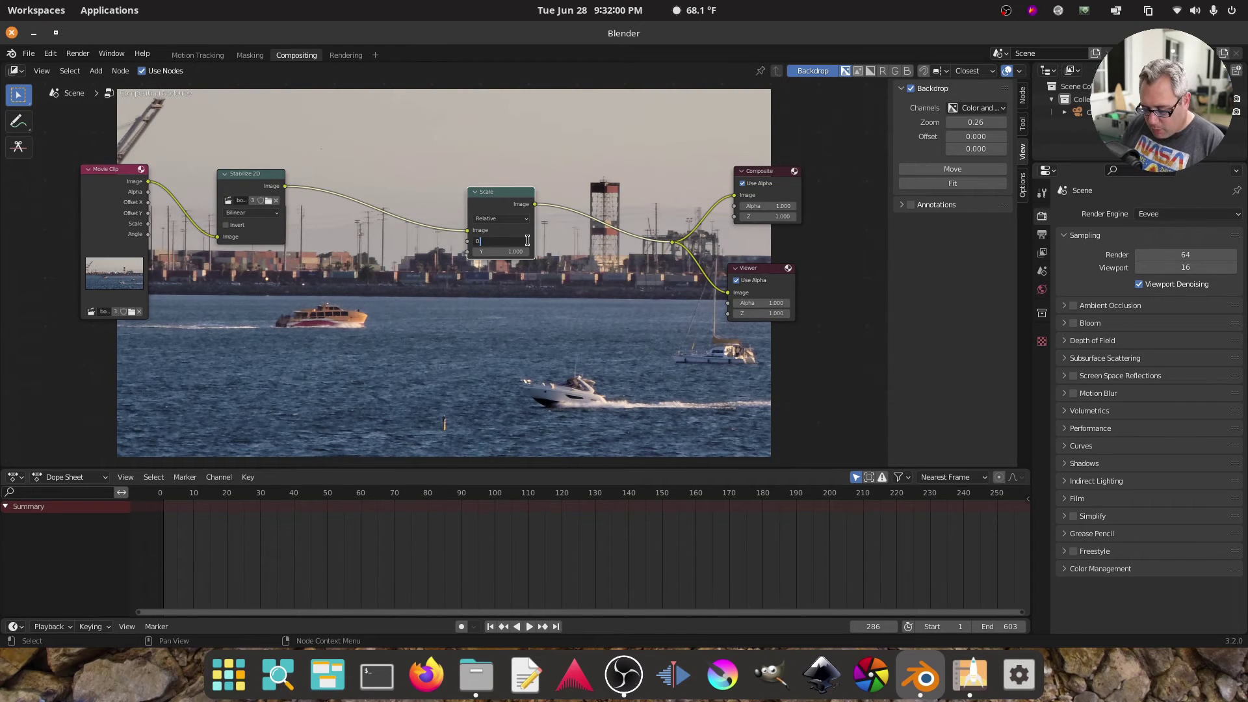
{"action": "type", "text": ".5"}
{"action": "key", "text": "Return"}
{"action": "left_click", "coordinate": [520, 253]}
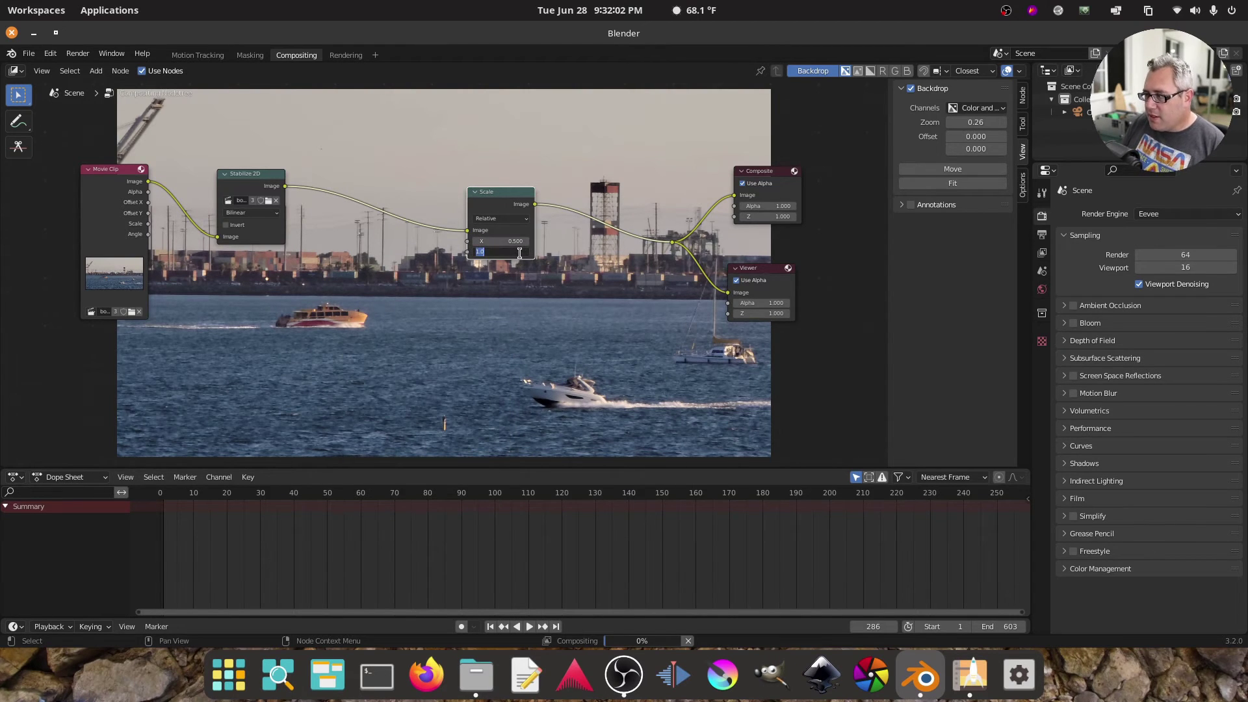
{"action": "left_click", "coordinate": [520, 252]}
{"action": "type", "text": "0.5"}
{"action": "key", "text": "Return"}
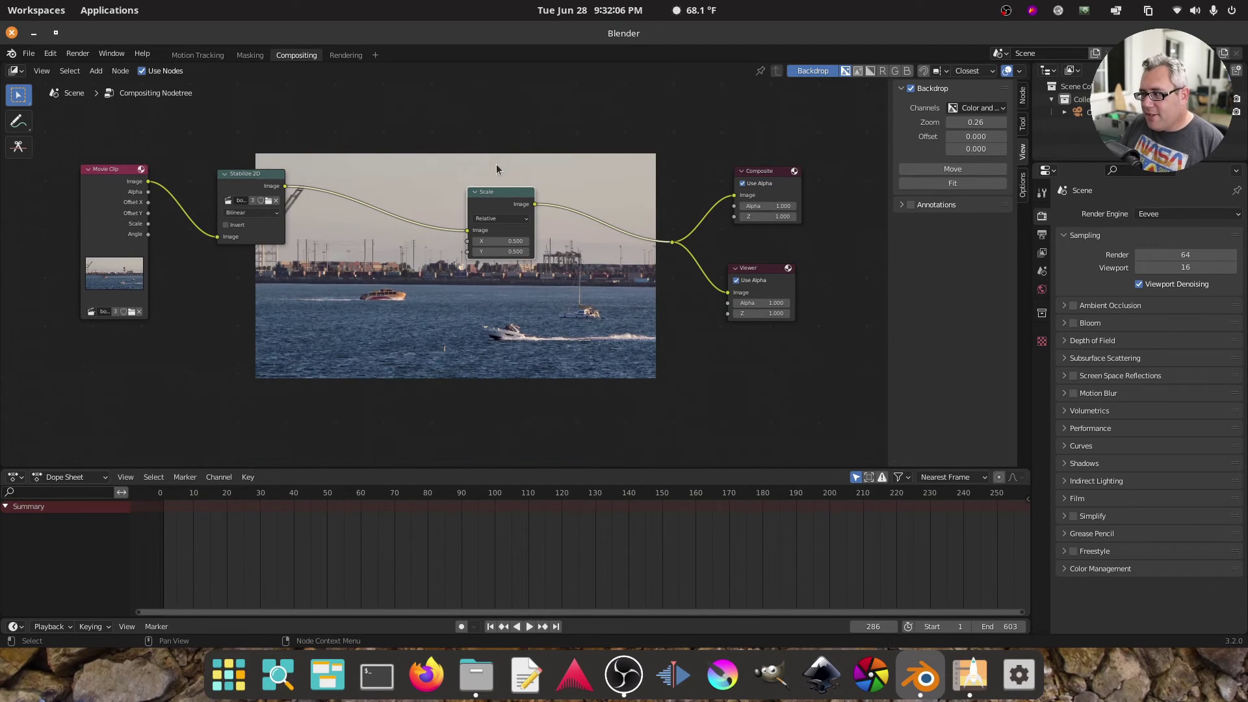
- Render a still to check the half-size scaling, then close the render window
{"action": "left_click", "coordinate": [78, 53]}
{"action": "left_click", "coordinate": [97, 67]}
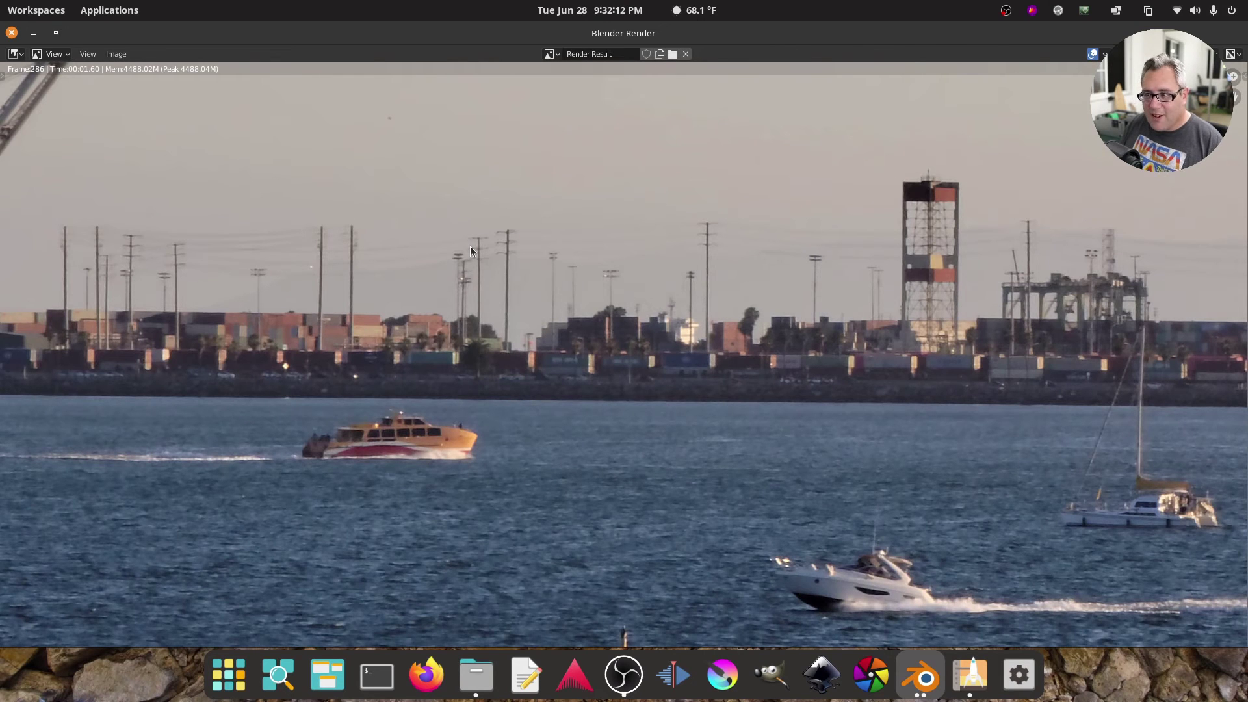
{"action": "key", "text": "Escape"}
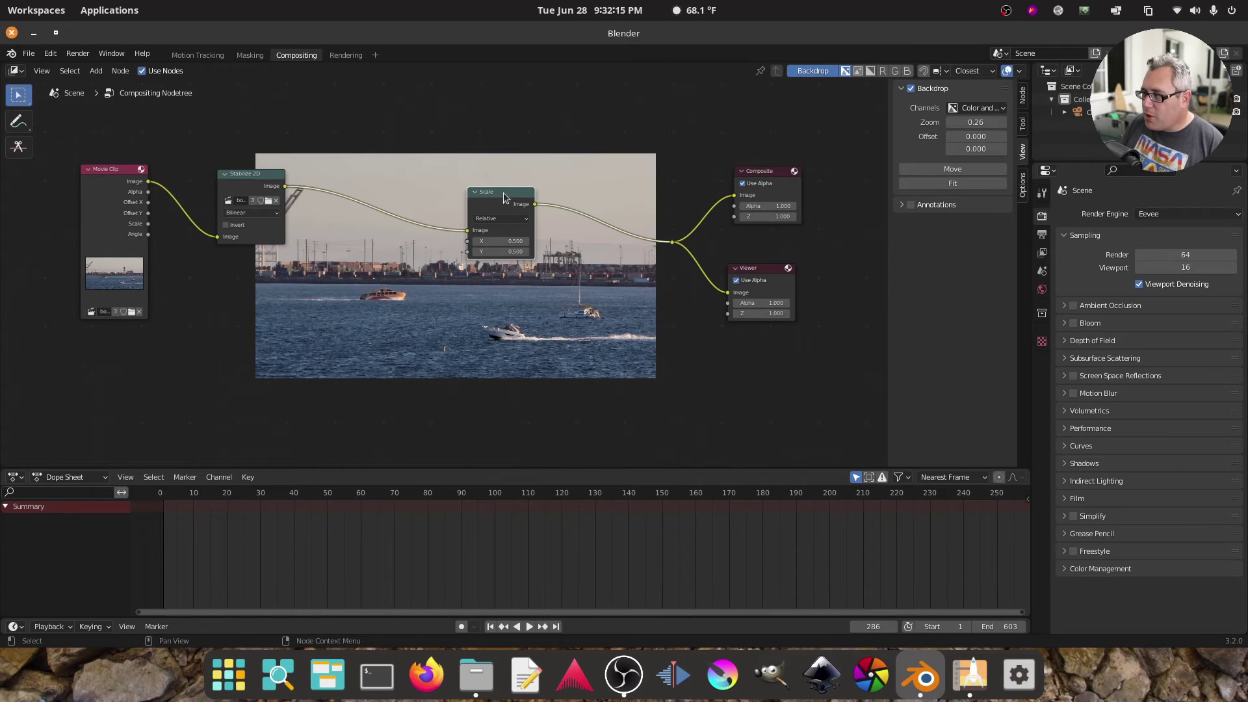
- Set the output file format to FFmpeg Video with Lossless output quality
{"action": "left_click_drag", "start_coordinate": [510, 201], "coordinate": [537, 222]}
{"action": "left_click", "coordinate": [1041, 235]}
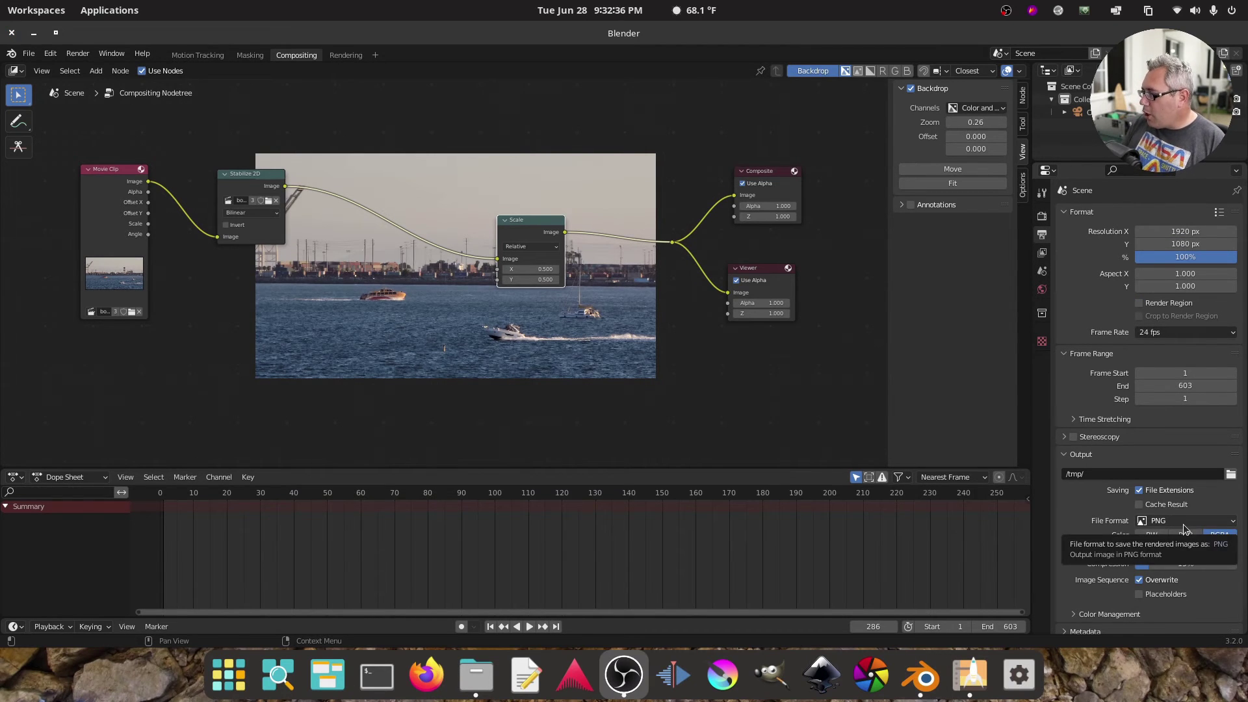
{"action": "left_click", "coordinate": [1183, 521]}
{"action": "left_click", "coordinate": [1158, 448]}
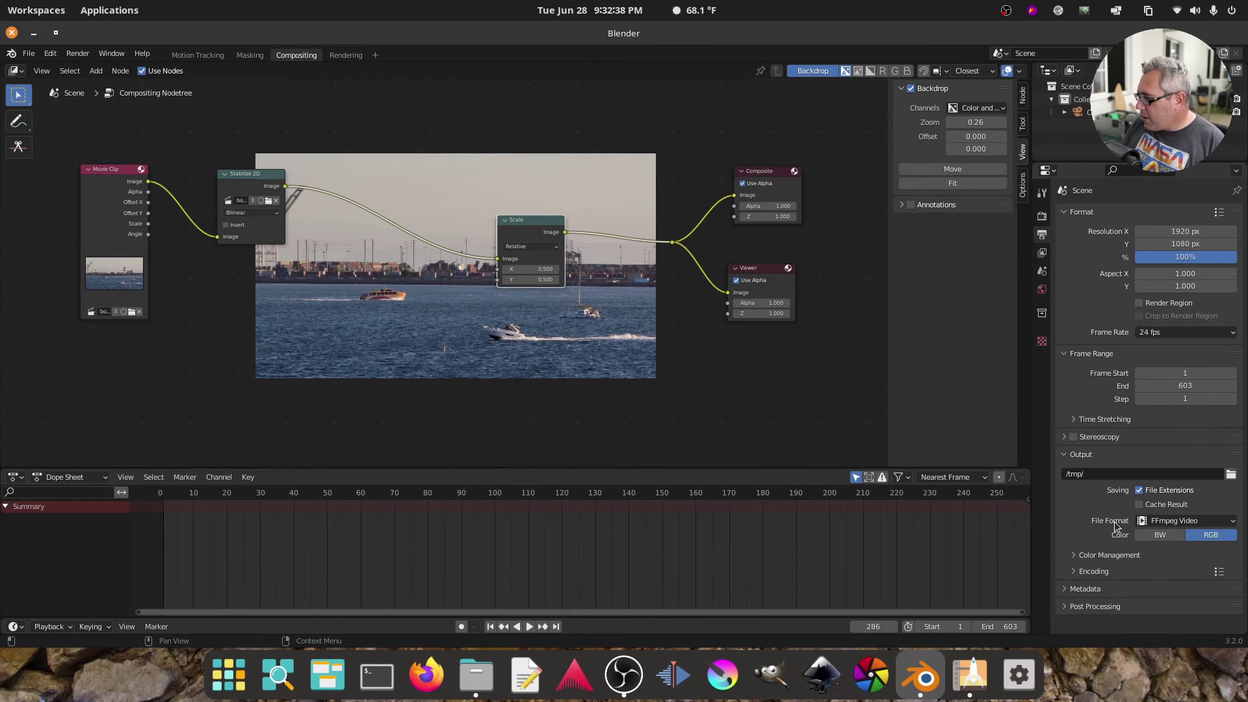
{"action": "left_click", "coordinate": [1082, 572]}
{"action": "scroll", "coordinate": [1142, 530], "scroll_direction": "down", "scroll_amount": 4}
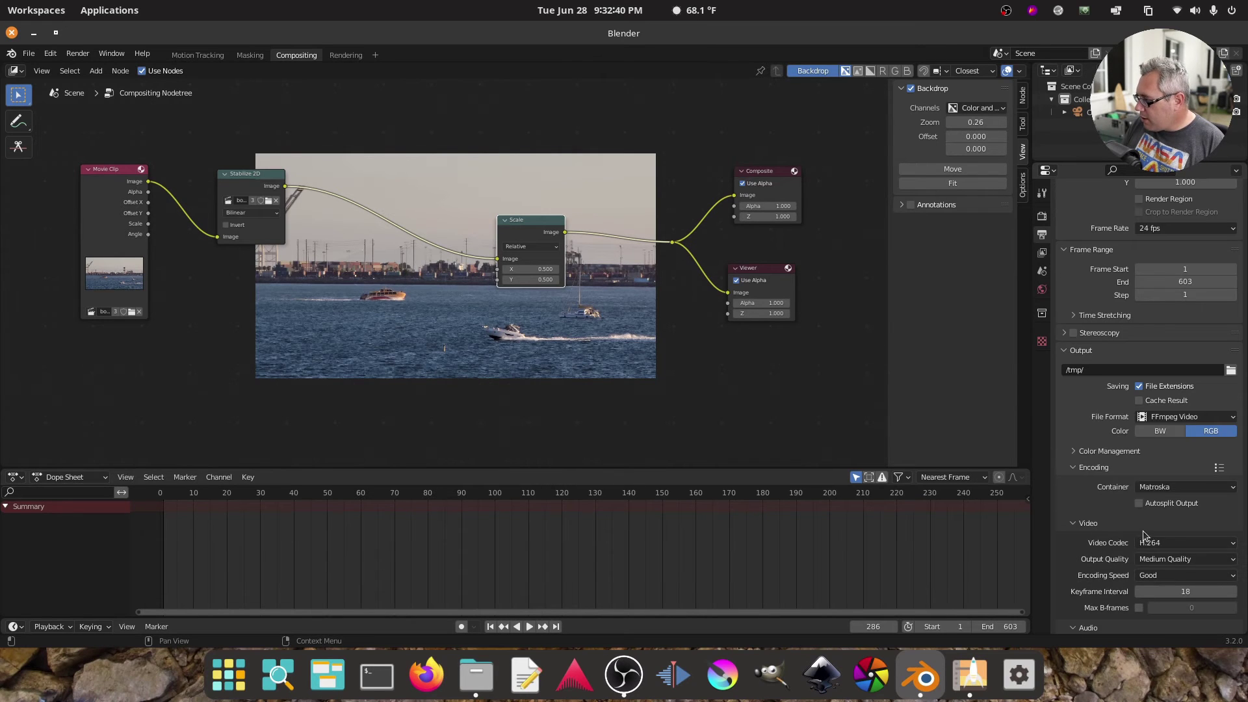
{"action": "left_click", "coordinate": [1172, 561]}
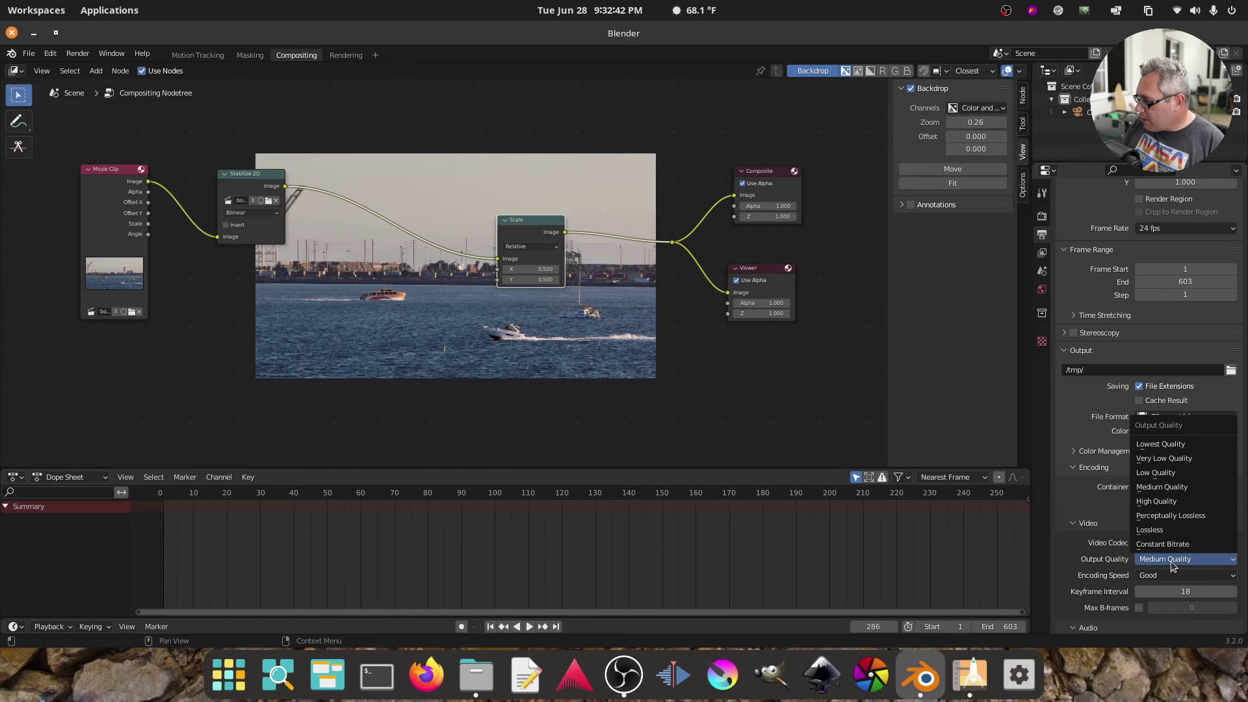
{"action": "left_click", "coordinate": [1174, 520]}
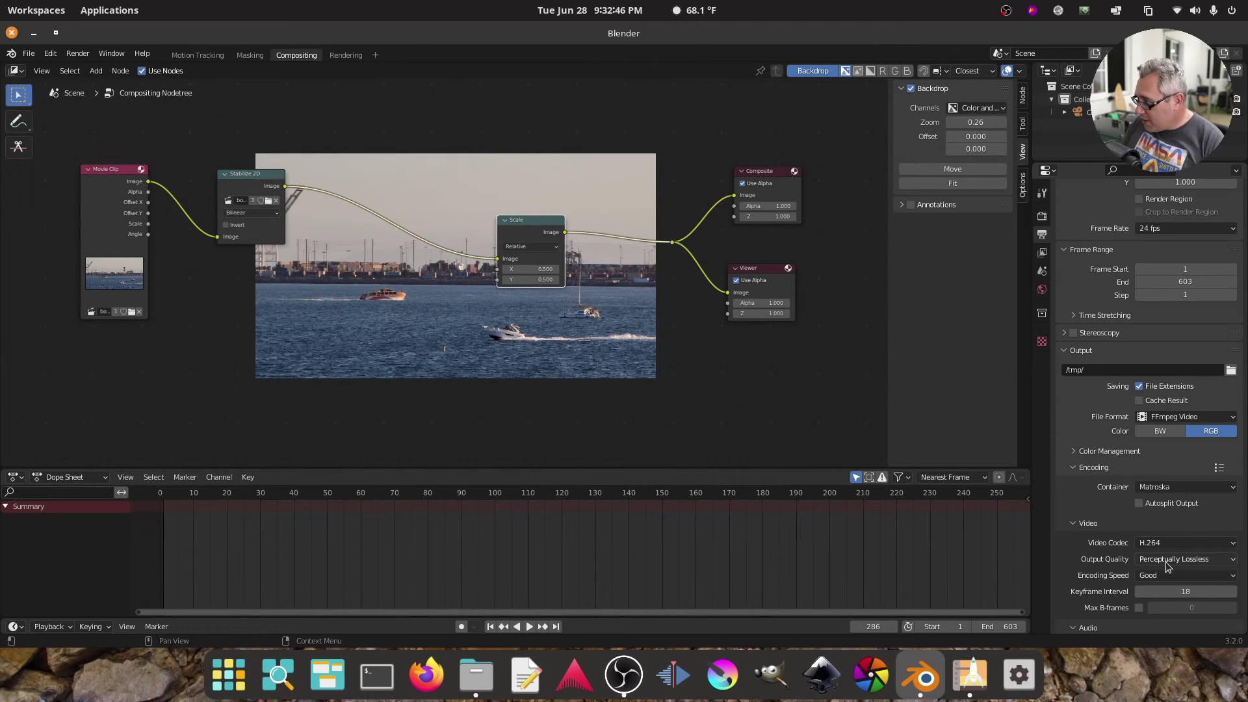
{"action": "left_click", "coordinate": [1168, 559]}
{"action": "left_click", "coordinate": [1163, 530]}
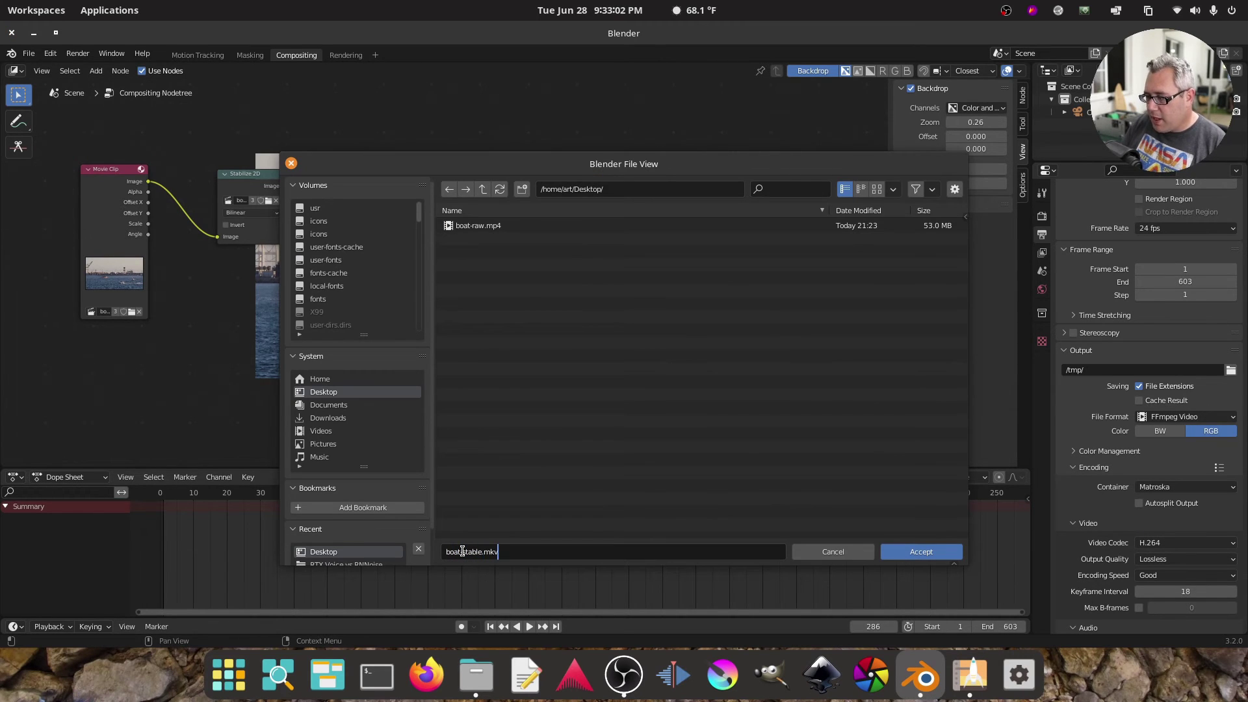
- Use boat-stable.mkv on the Desktop as output path and render the full animation
{"action": "left_click", "coordinate": [916, 551]}
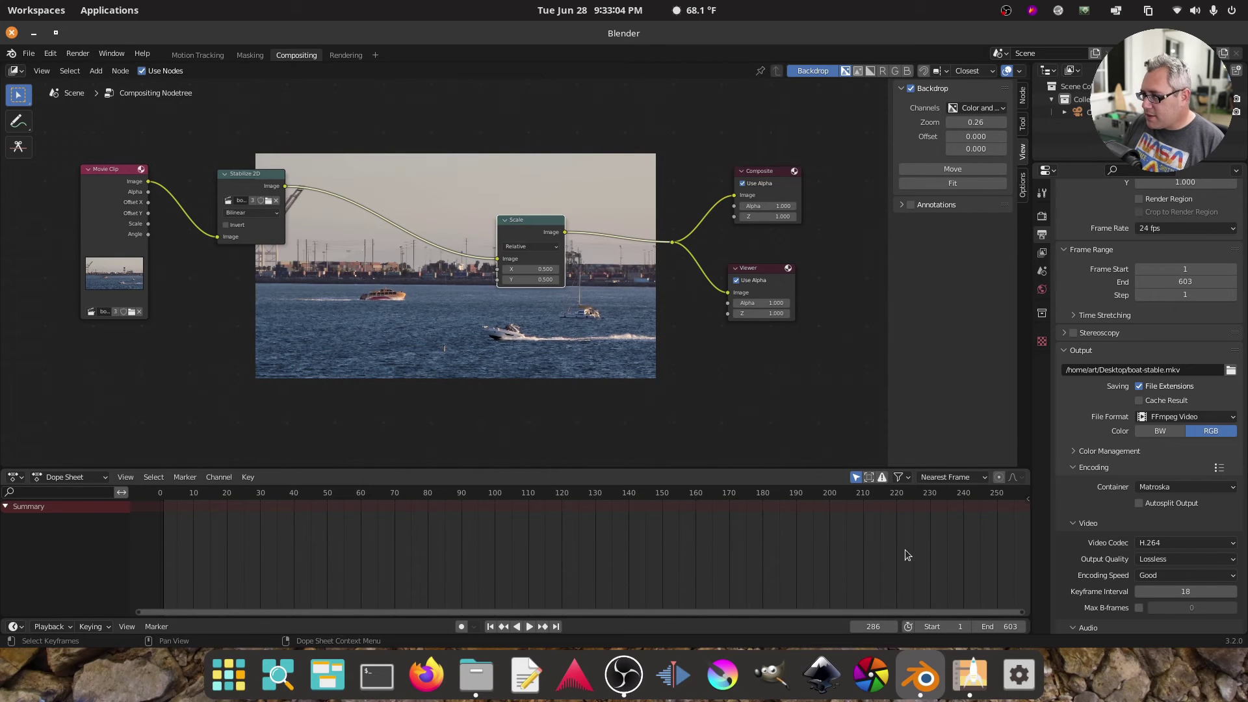
{"action": "left_click", "coordinate": [78, 54]}
{"action": "left_click", "coordinate": [97, 81]}
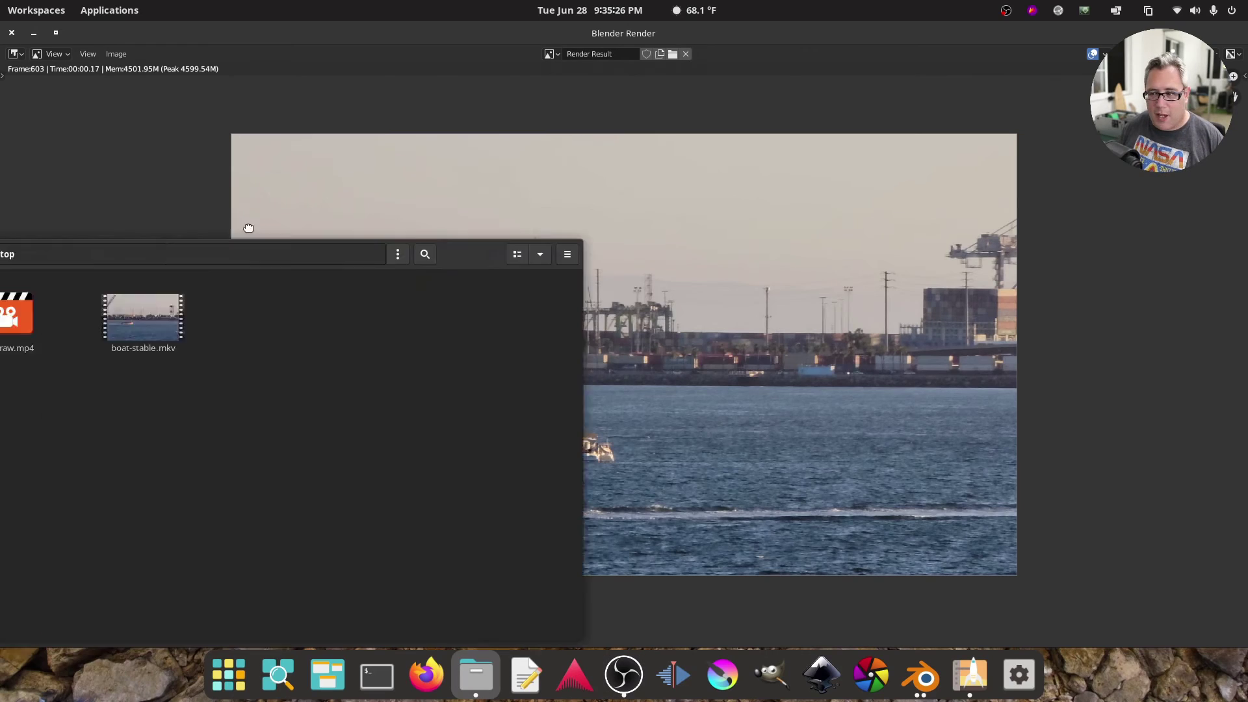
- Play boat-raw.mp4 in mpv, quit it, then play boat-stable.mkv to compare
{"action": "left_click", "coordinate": [432, 228]}
{"action": "double_click", "coordinate": [432, 229]}
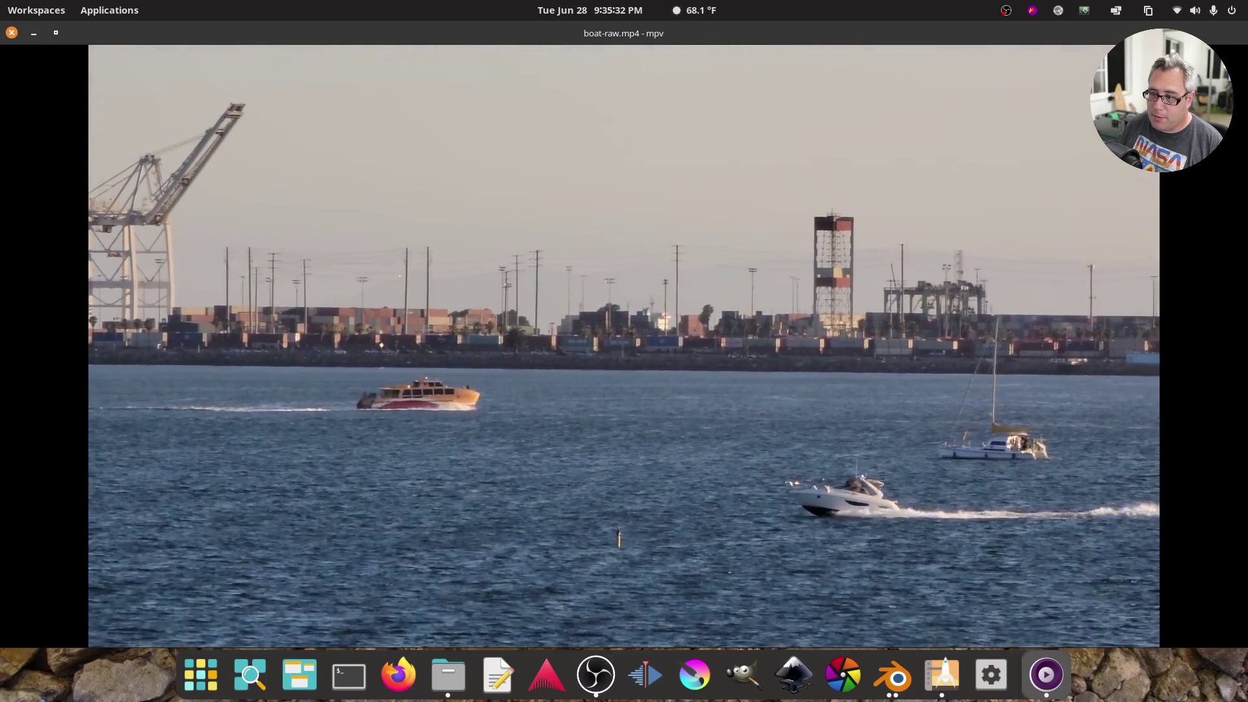
{"action": "key", "text": "q"}
{"action": "double_click", "coordinate": [605, 226]}
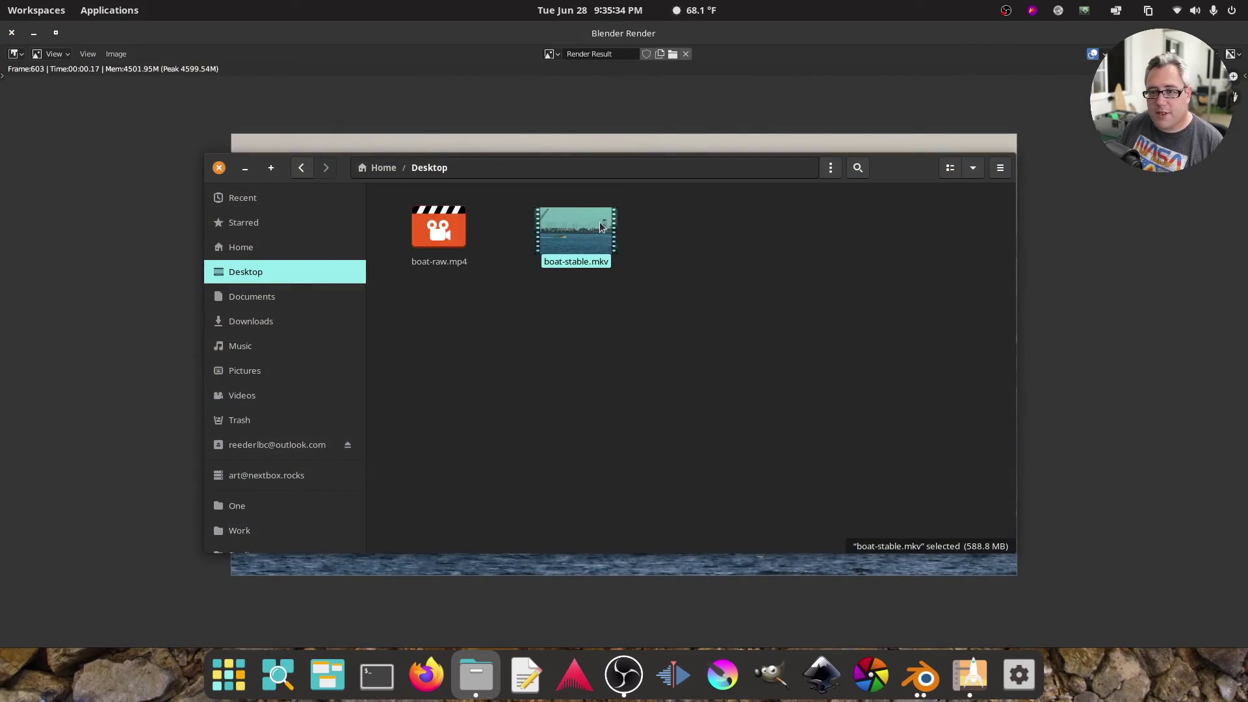